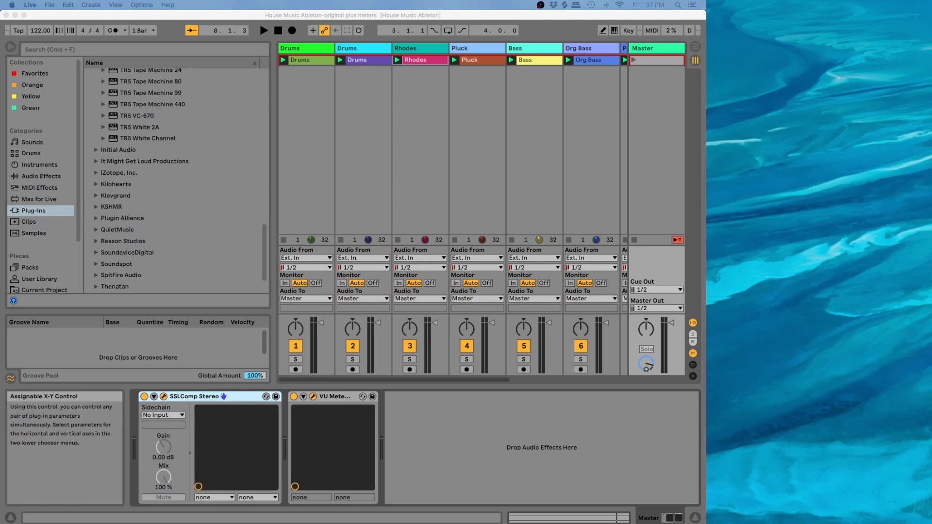
Step: Play back the original house music set in Session View to hear the mix and watch its track levels
key(space)
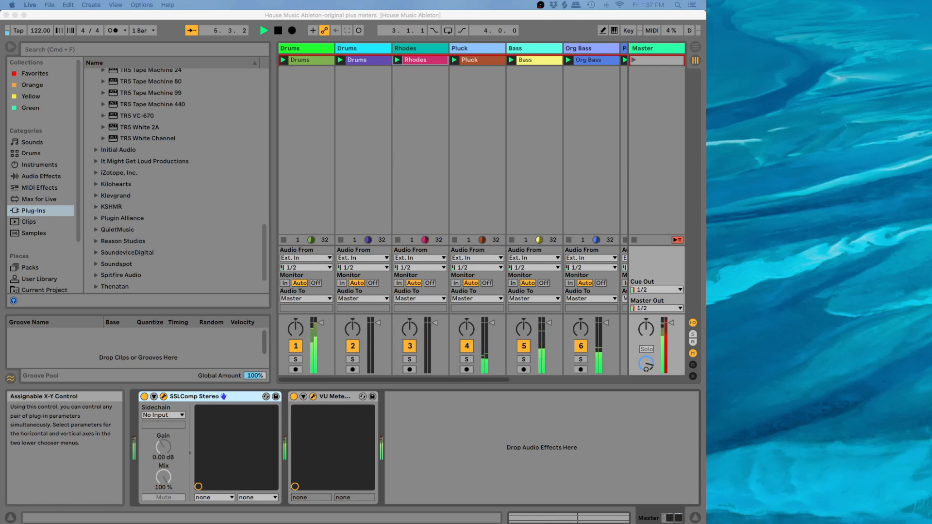
key(space)
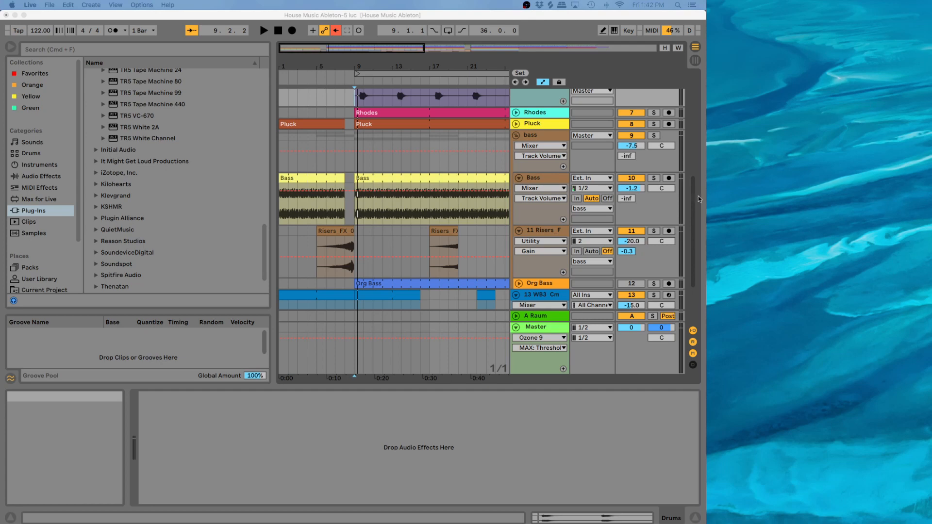
Step: Play the arrangement's drum tracks from bar 9 and unfold the second Drums track to show its waveform
click(693, 162)
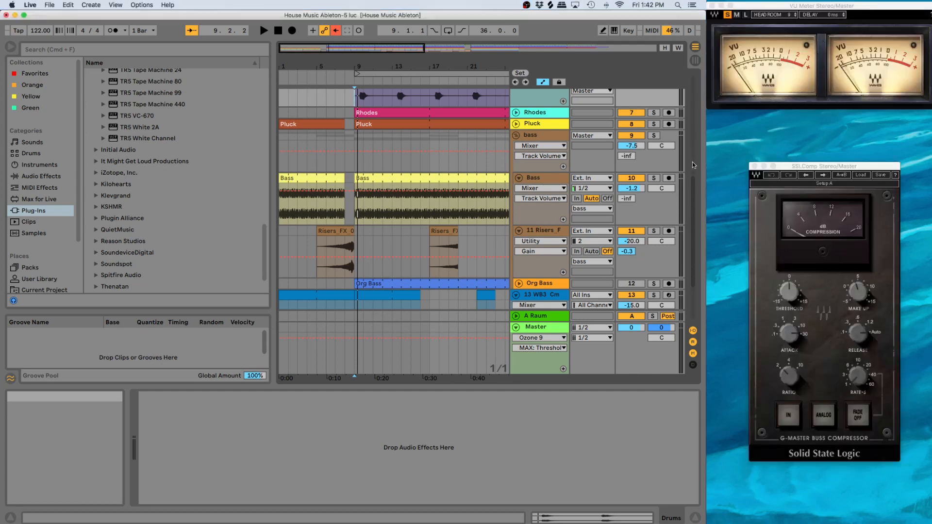
scroll(692, 161, up, 5)
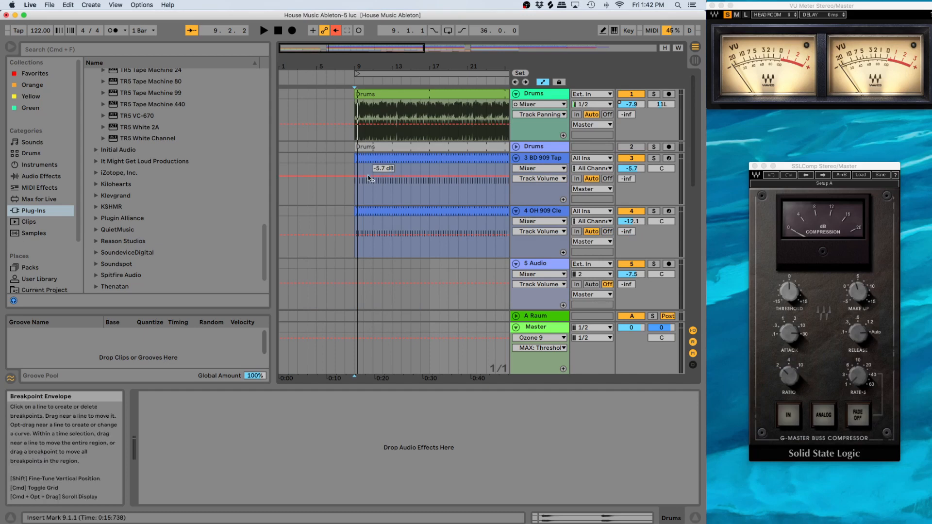
key(space)
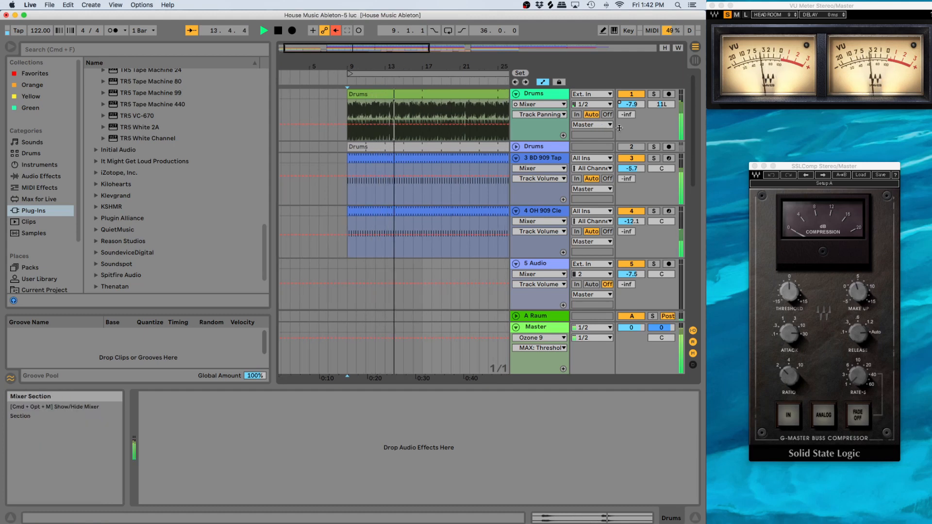
click(517, 147)
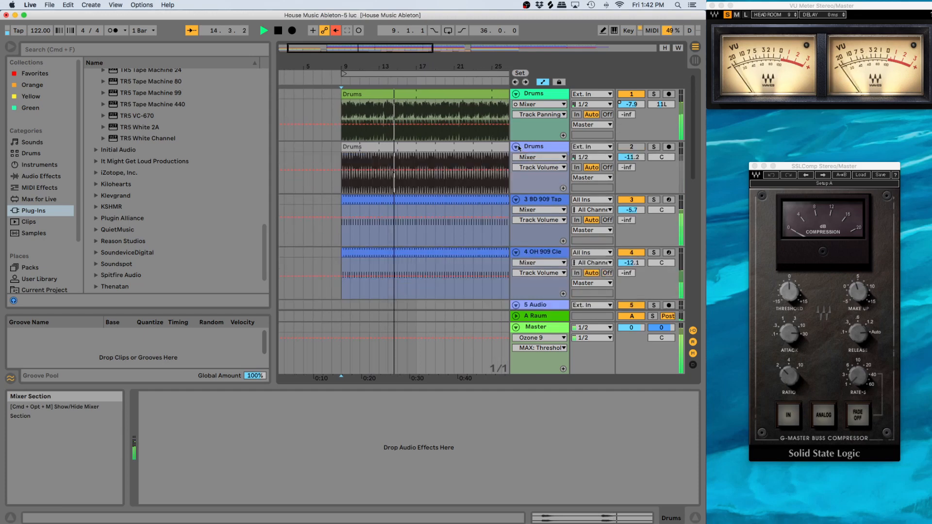
key(space)
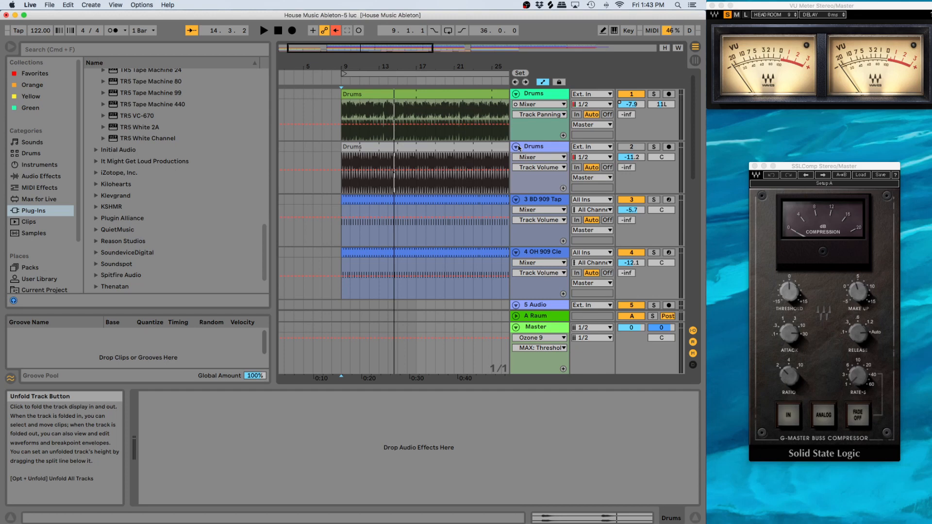
Step: Audition the second Drums track in place of the 3 BD 909 kick by activating track 2 and muting track 3
click(632, 149)
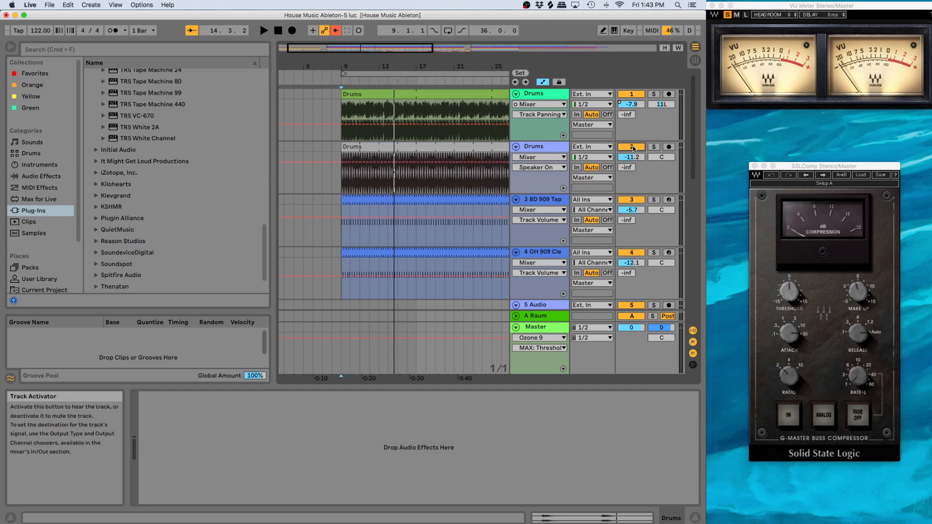
click(632, 149)
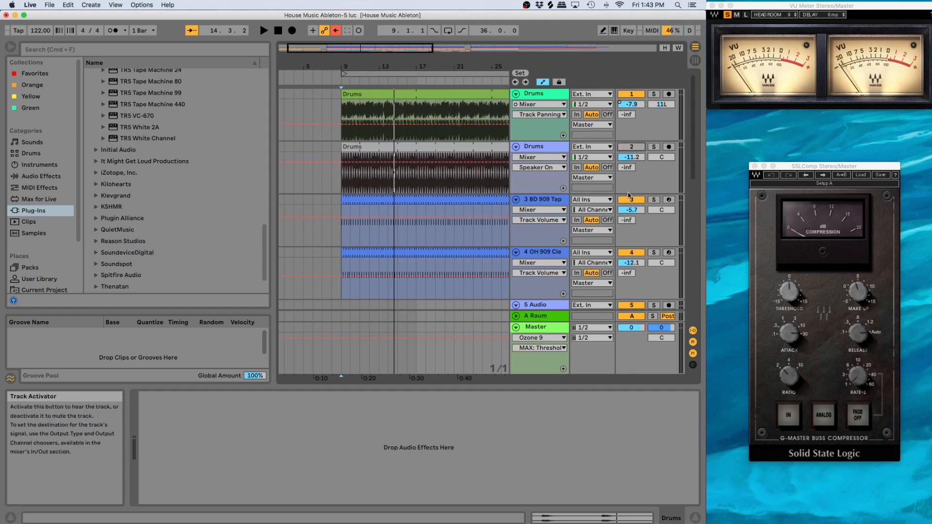
click(630, 147)
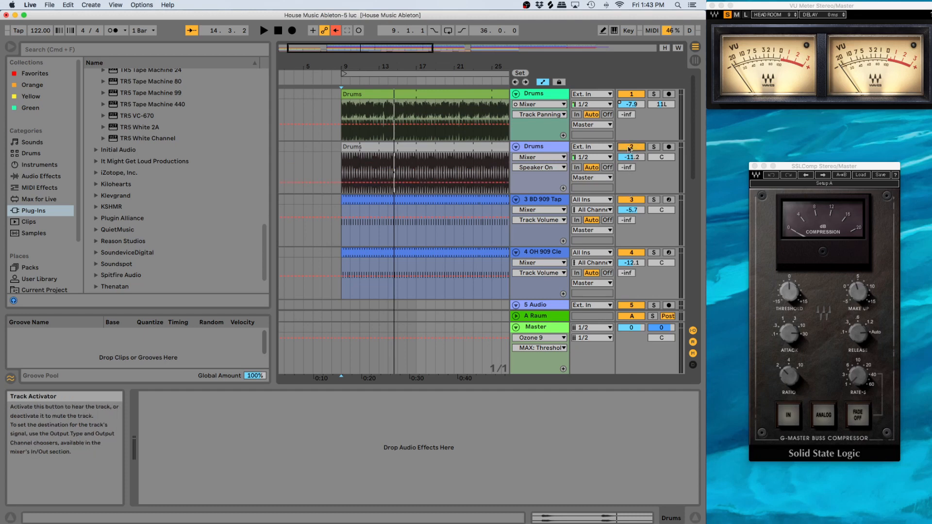
click(629, 200)
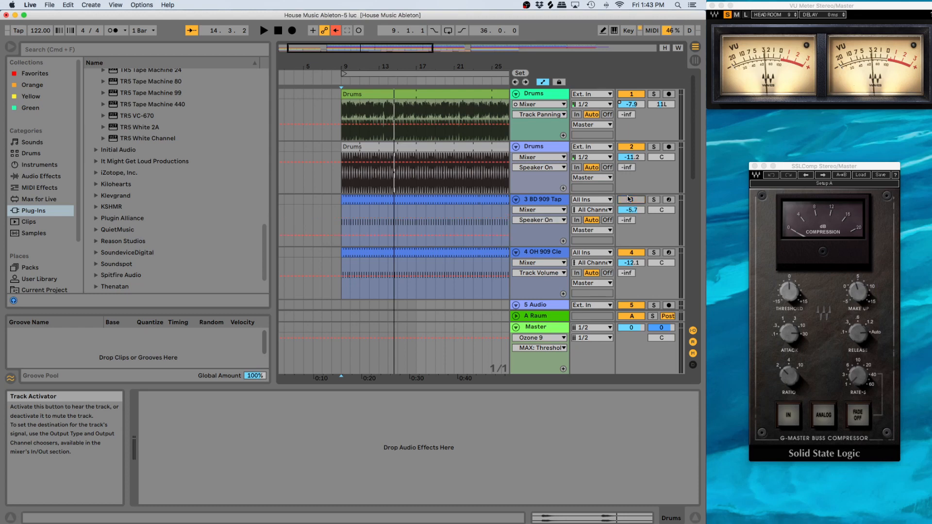
key(space)
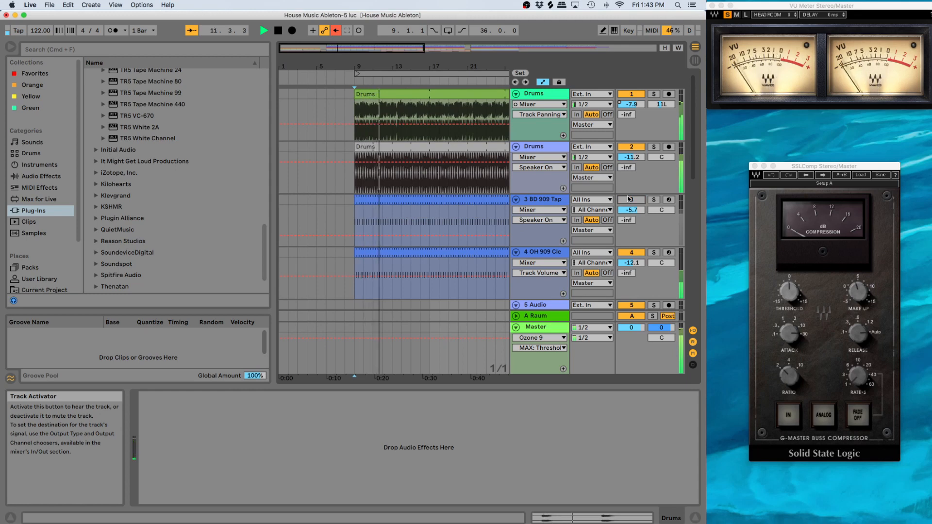
key(space)
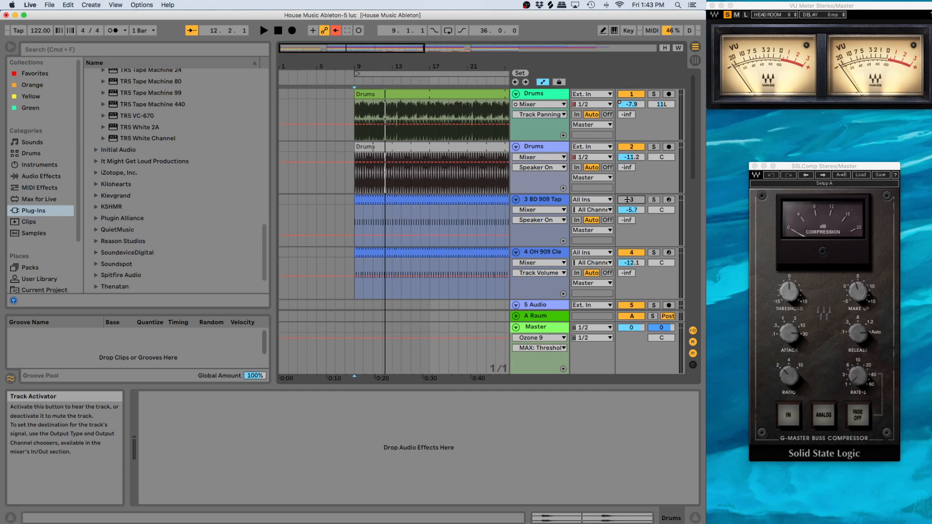
Step: Reactivate the 3 BD 909 kick track and mute the second Drums track again
click(627, 199)
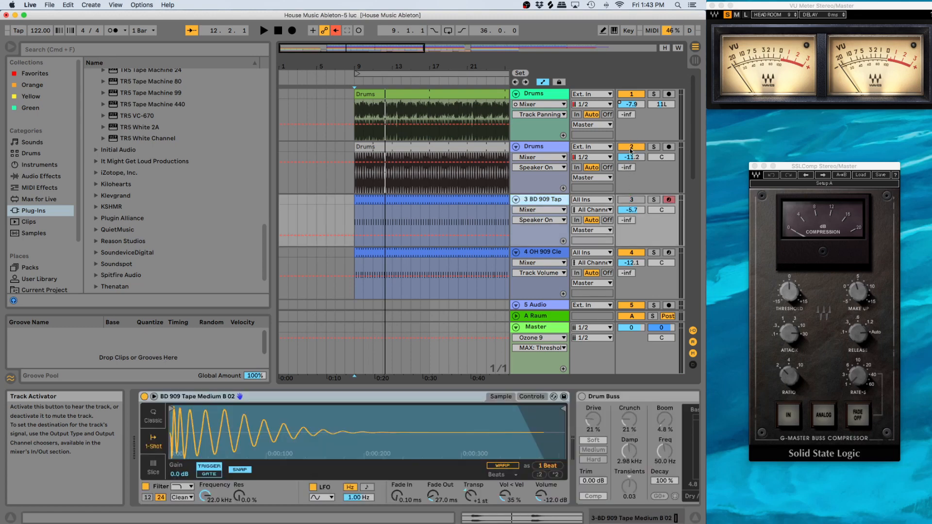
click(628, 199)
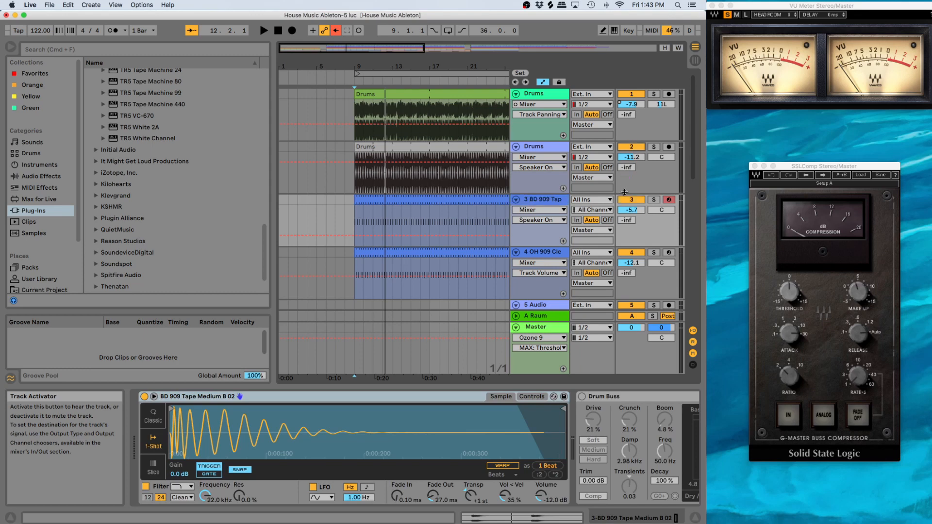
click(629, 148)
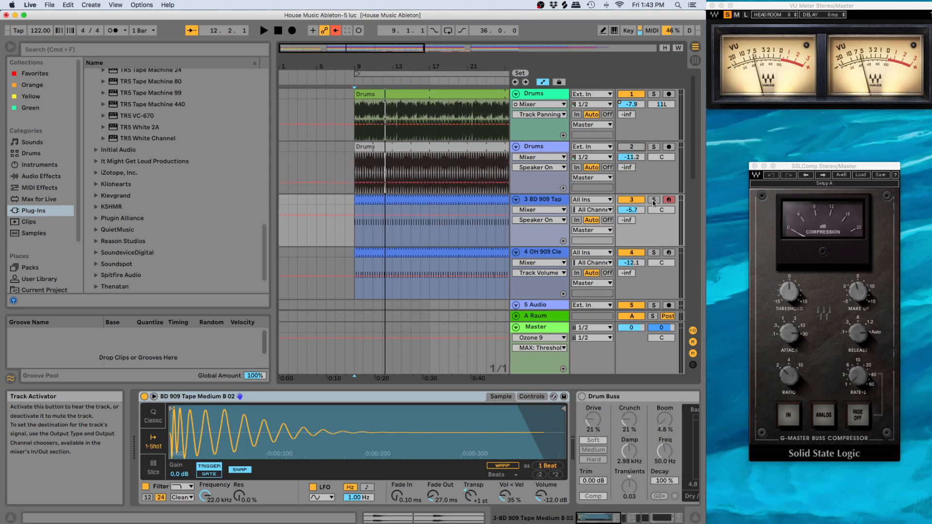
Step: Audition the second Drums track in solo, ending with its solo switched off
click(654, 149)
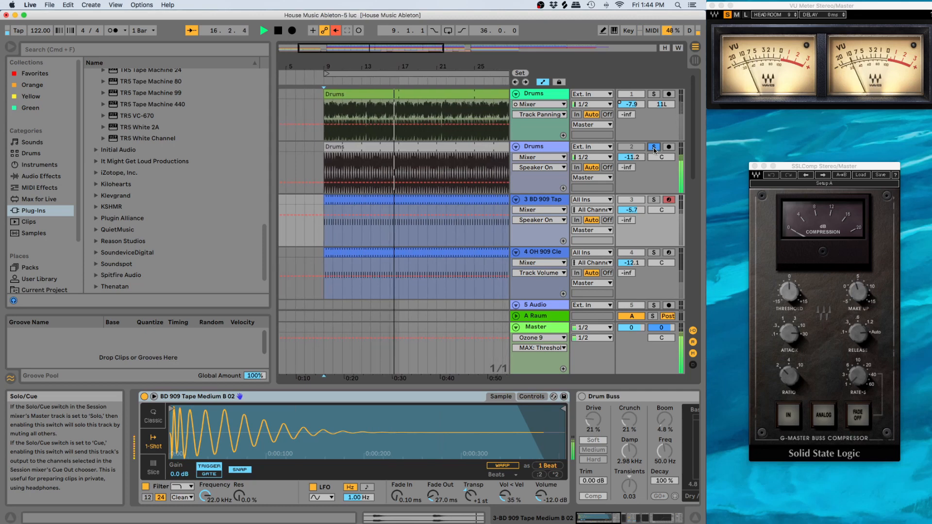
click(653, 147)
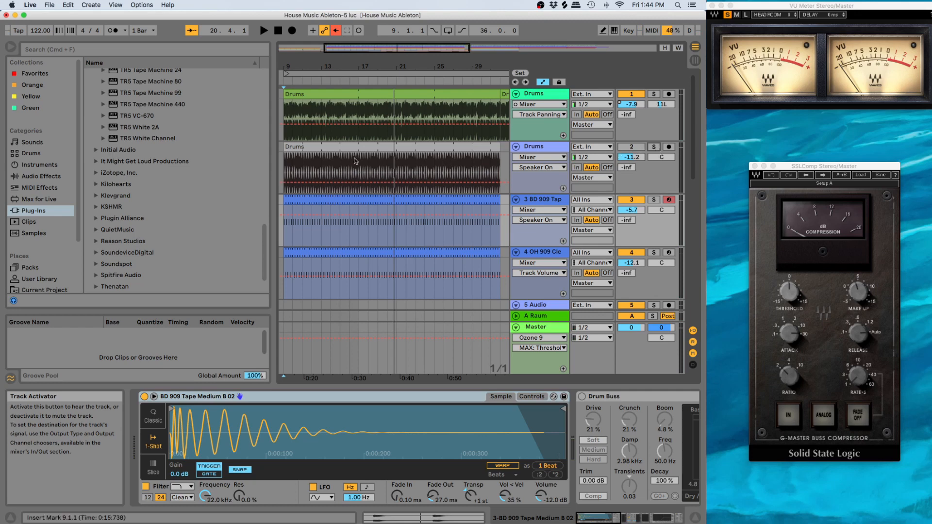
Step: Play the first Drums track in solo with its Compressor and EQ Eight bypassed
click(654, 96)
click(652, 95)
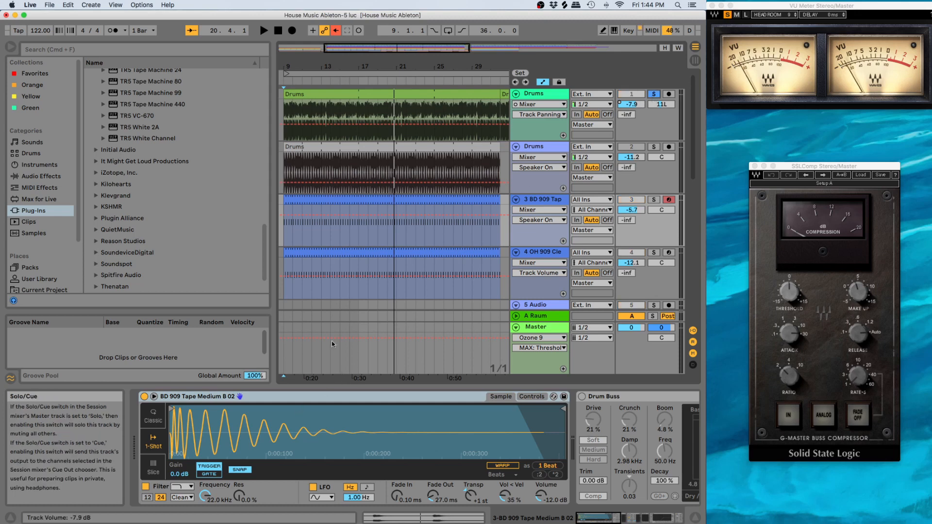
key(space)
click(538, 127)
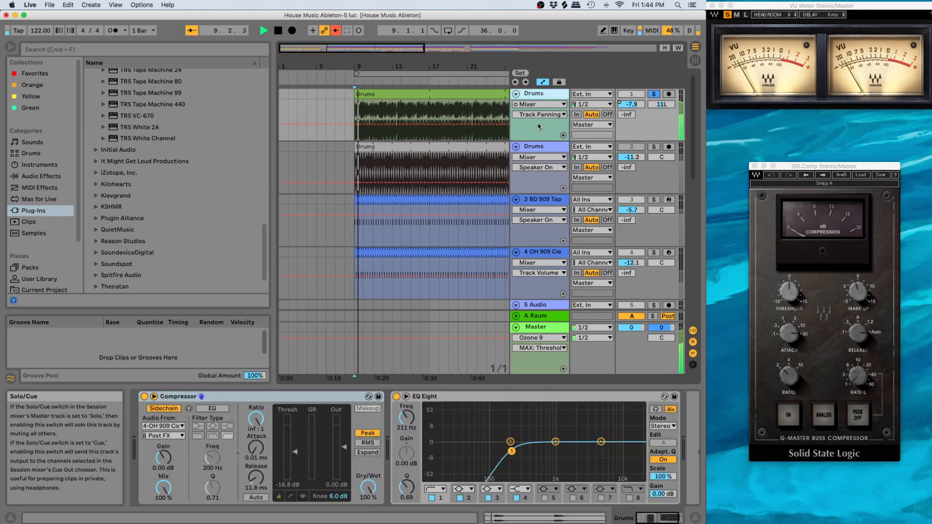
click(144, 397)
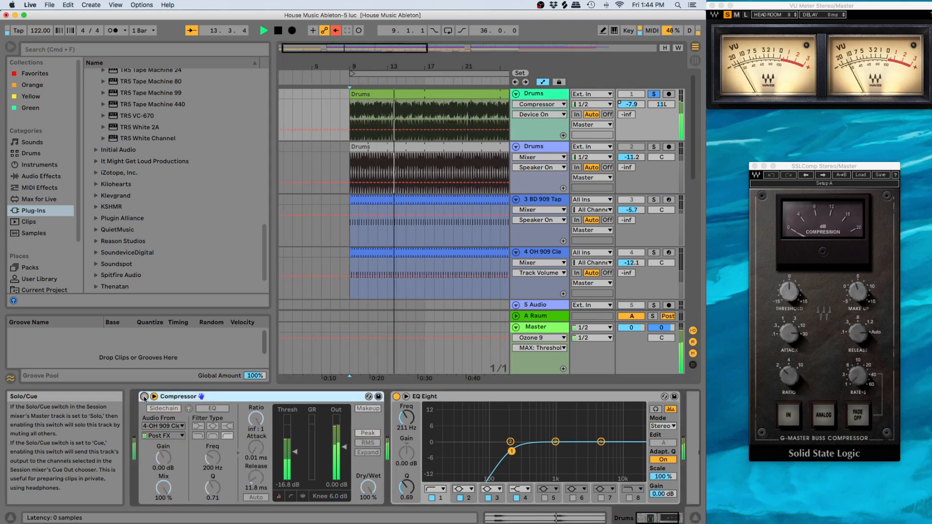
click(396, 396)
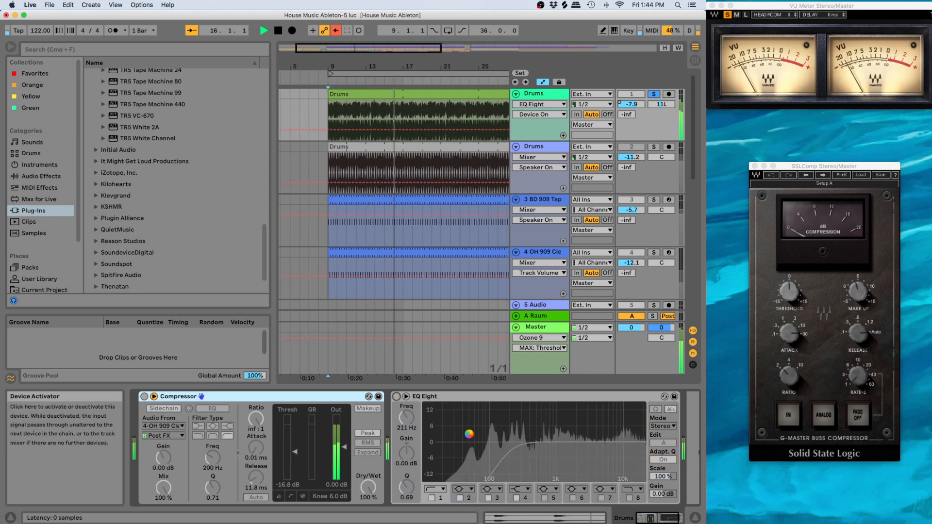
Step: Duplicate the EQ Eight on the first Drums track and activate the copy with filter band 1 turned off
scroll(466, 439, right, 2)
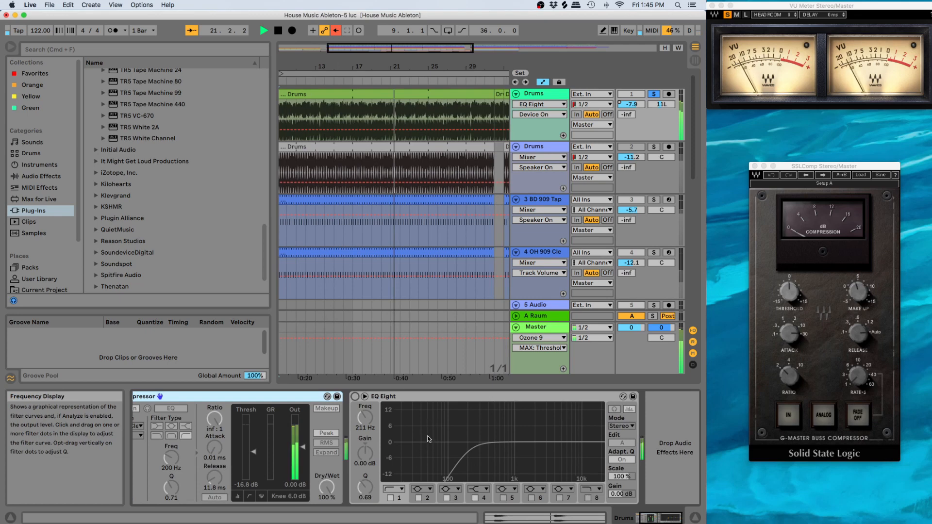
click(514, 397)
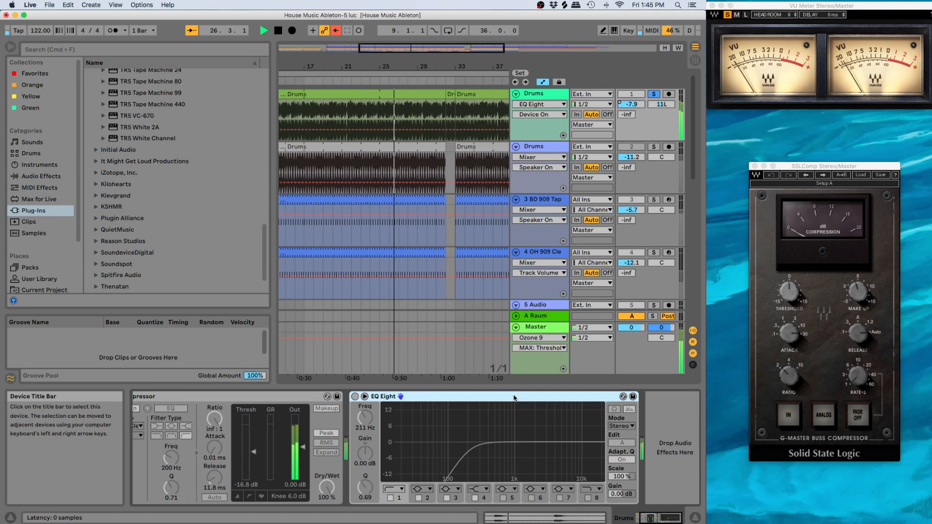
key(Delete)
key(cmd+d)
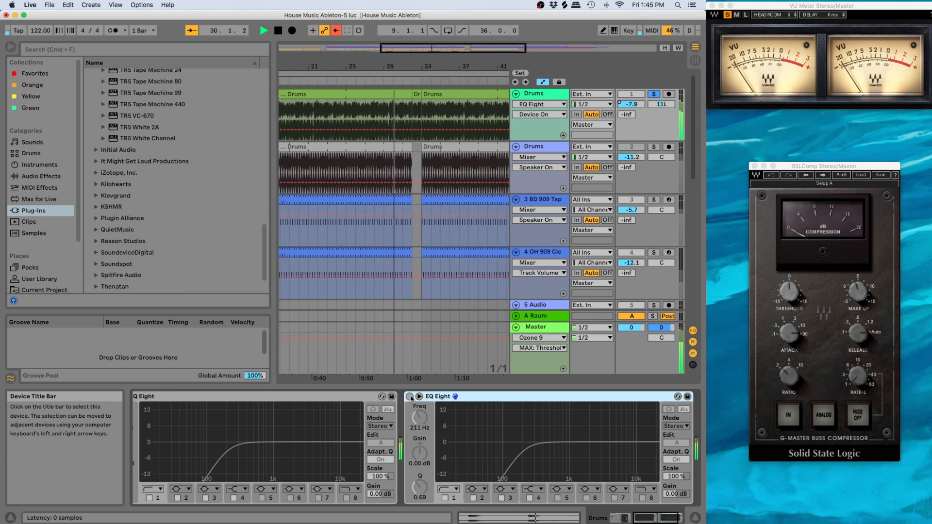
click(445, 498)
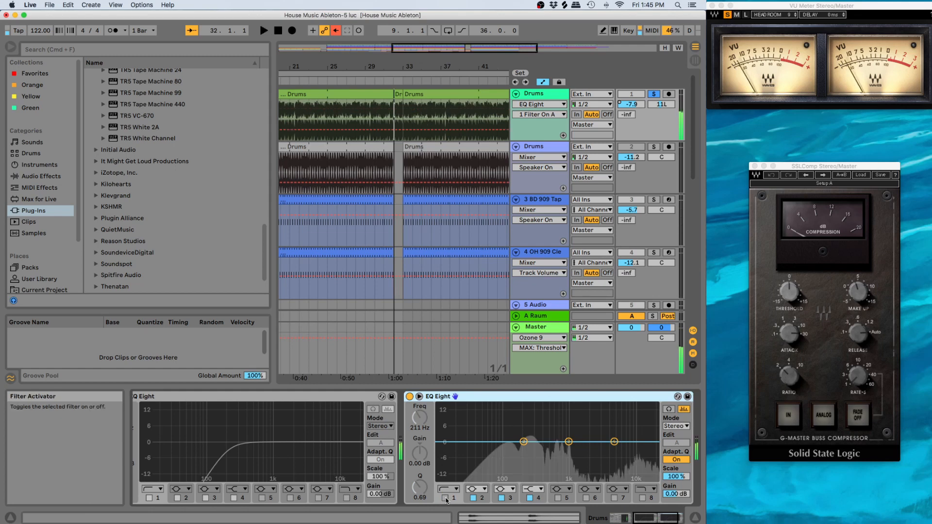
Step: Play the soloed drums from bar 9 to examine their unfiltered frequency spectrum in the duplicated EQ Eight
key(space)
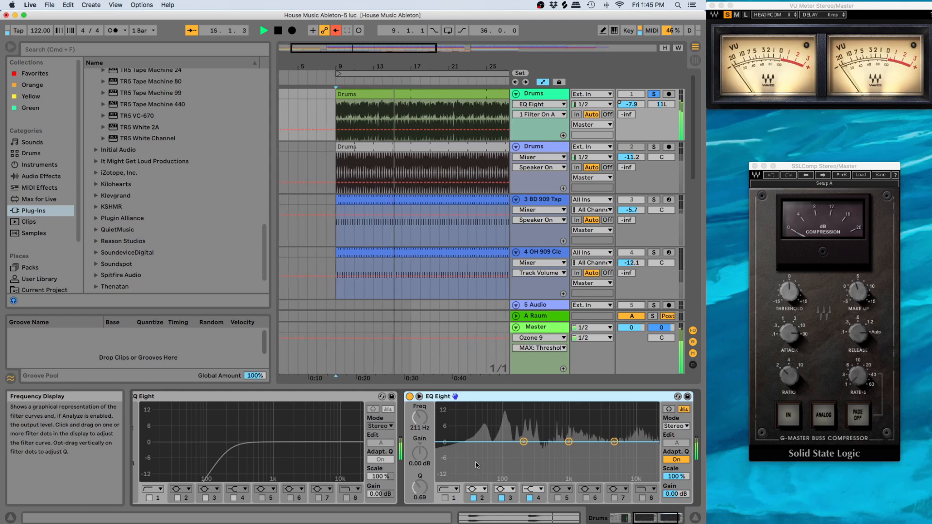
key(space)
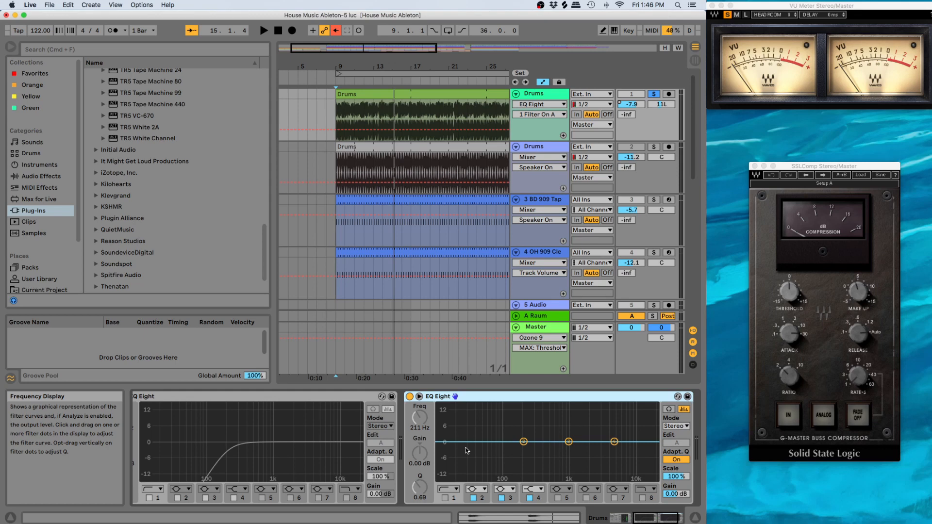
Step: Reactivate the sidechain Compressor and the original EQ Eight, and play the soloed drums through them
scroll(301, 423, left, 5)
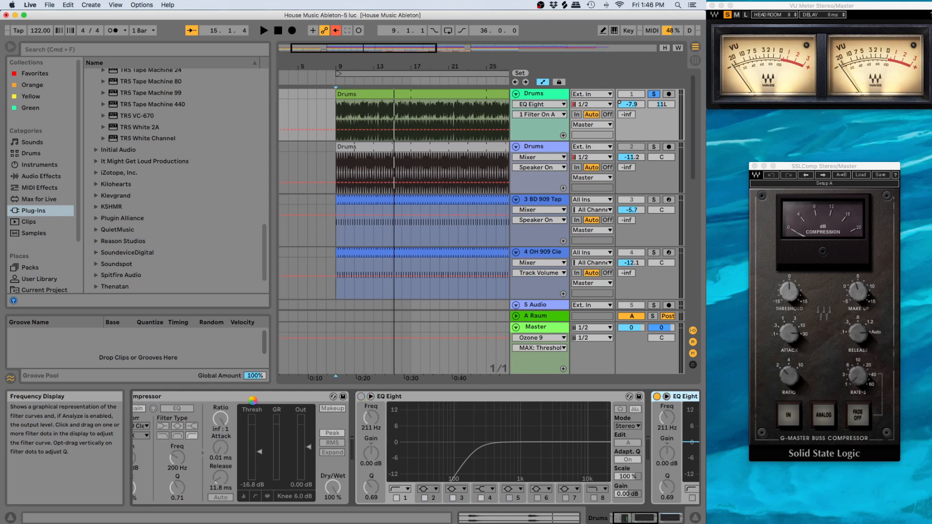
scroll(253, 402, left, 2)
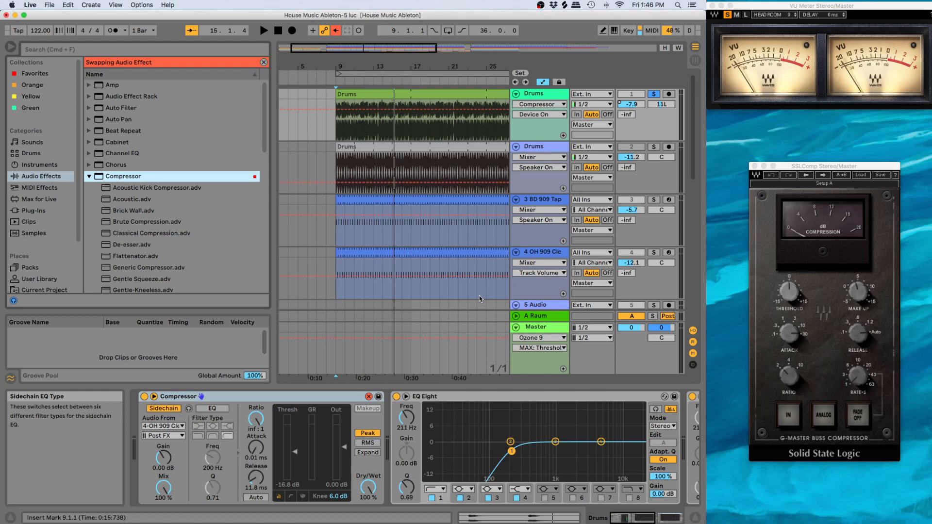
key(space)
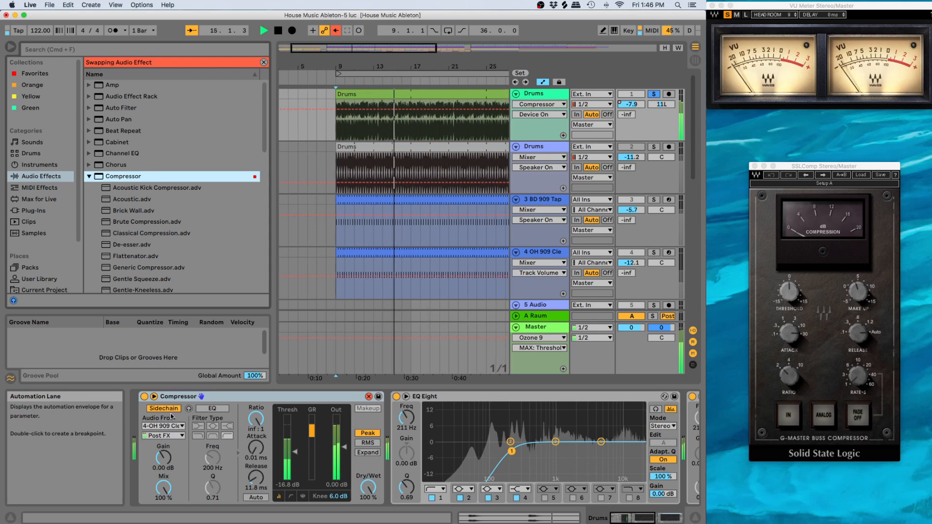
key(space)
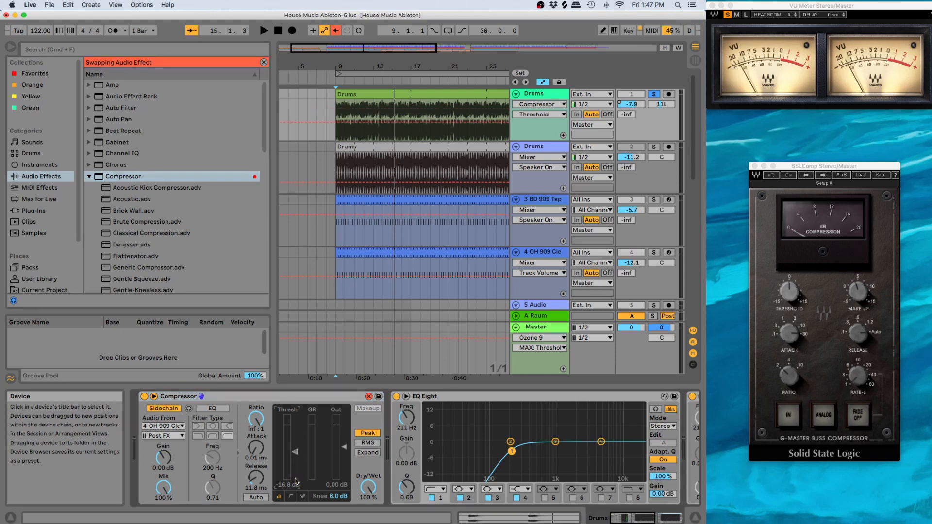
Step: Lower the sidechain Compressor's threshold to -66.6 dB while the soloed drums play
key(space)
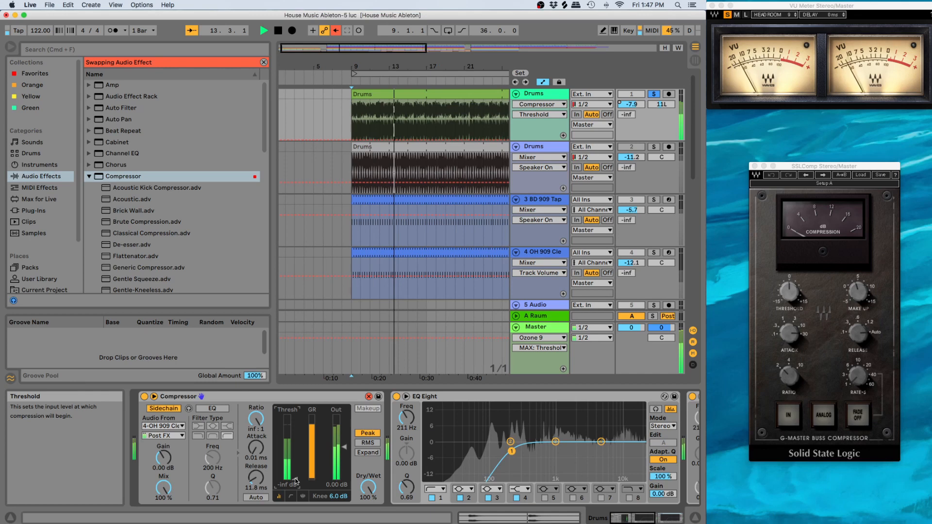
key(super+z)
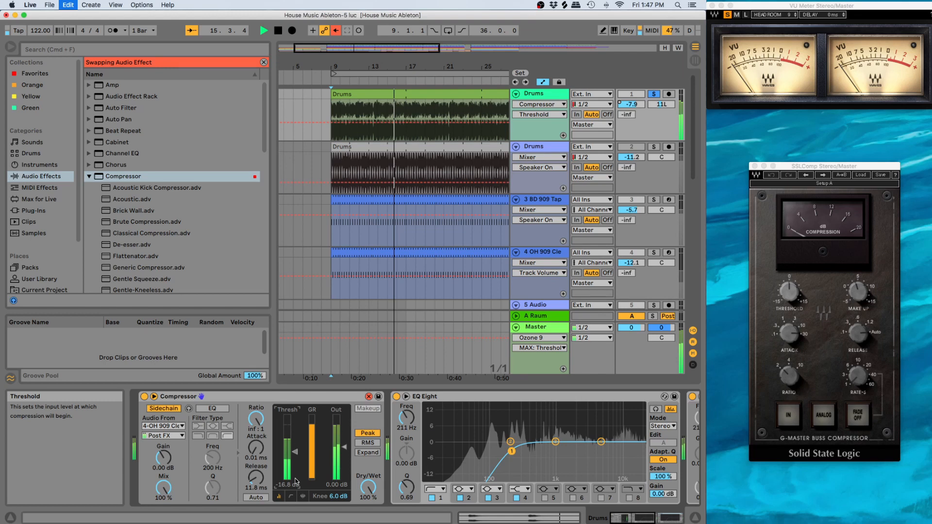
drag(296, 481, 296, 504)
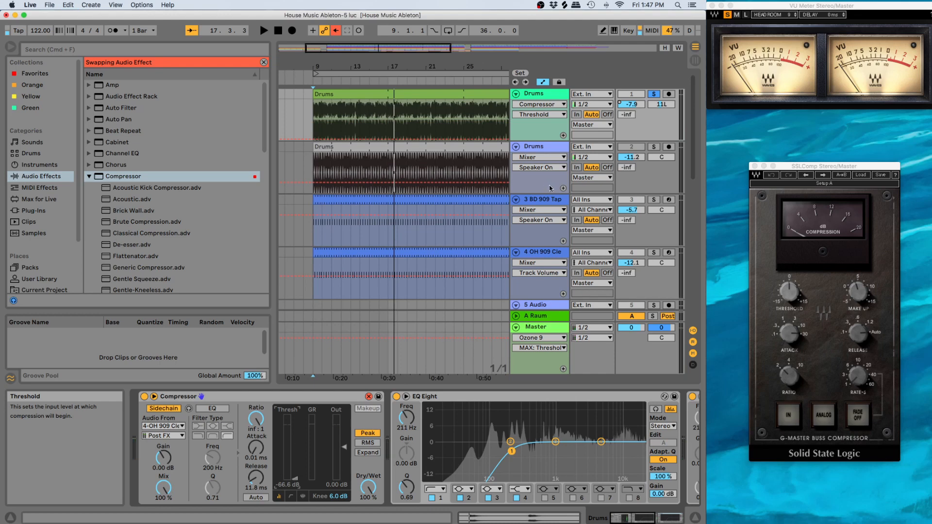
Step: Select the BD 909 Tape track and examine its device chain from Simpler through Drum Buss, SSL channel and EQ Eight to Utility
scroll(550, 188, down, 2)
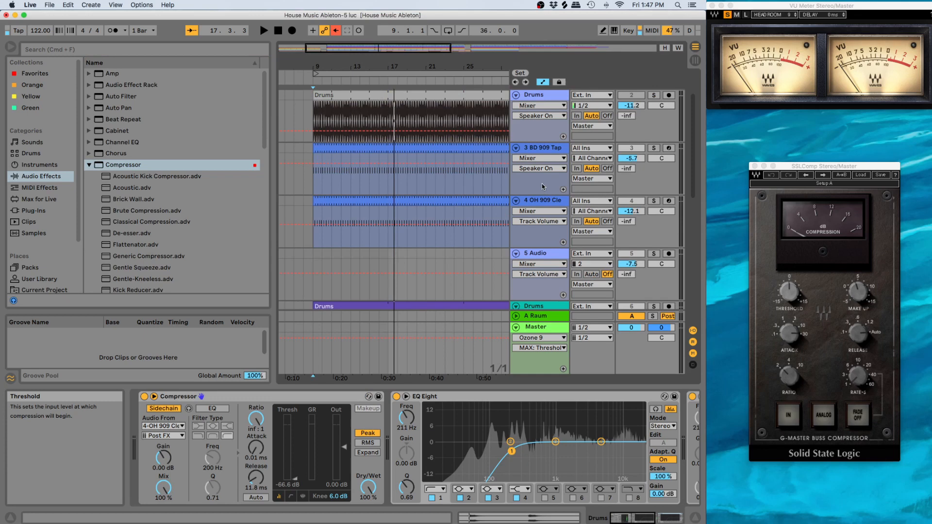
click(541, 183)
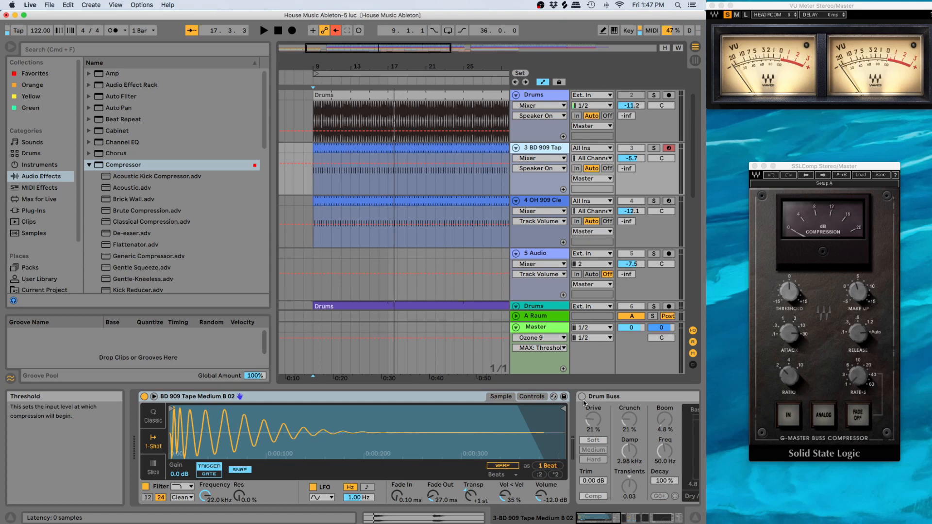
scroll(583, 402, right, 10)
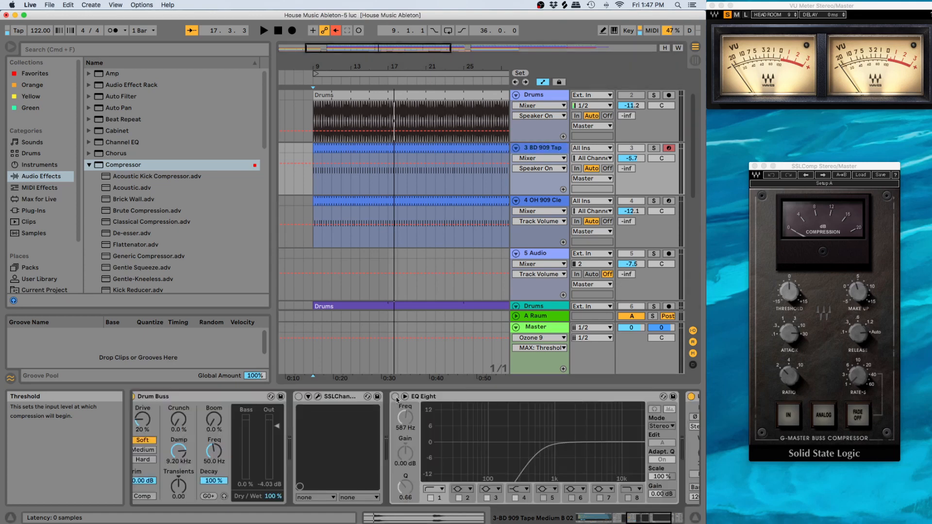
scroll(396, 400, right, 5)
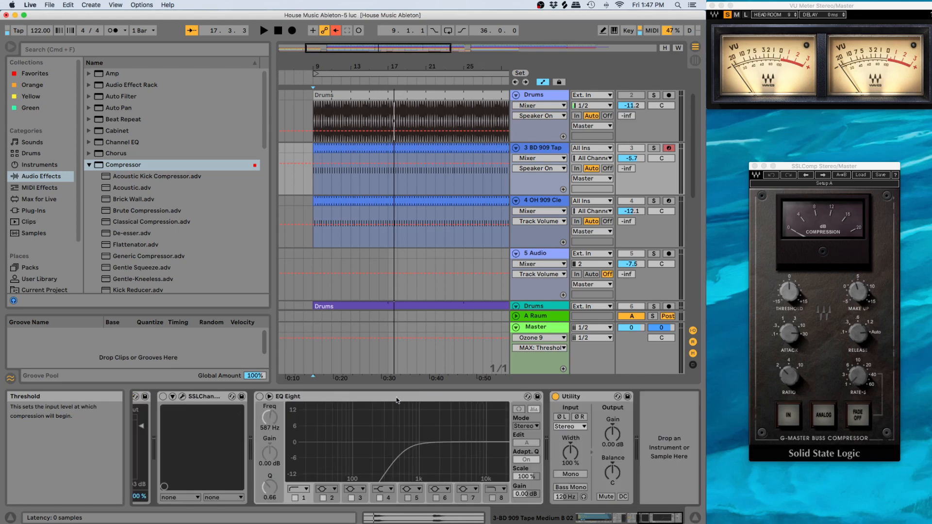
click(363, 400)
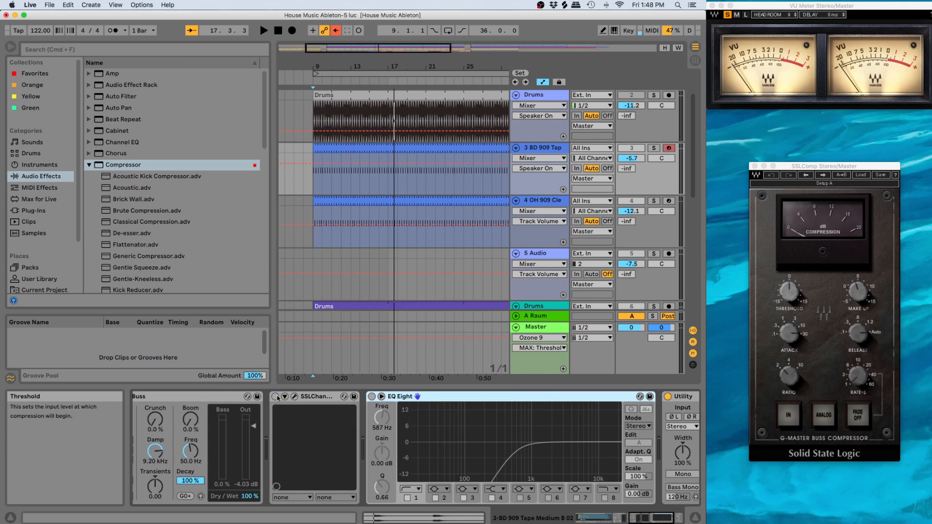
scroll(277, 397, right, 3)
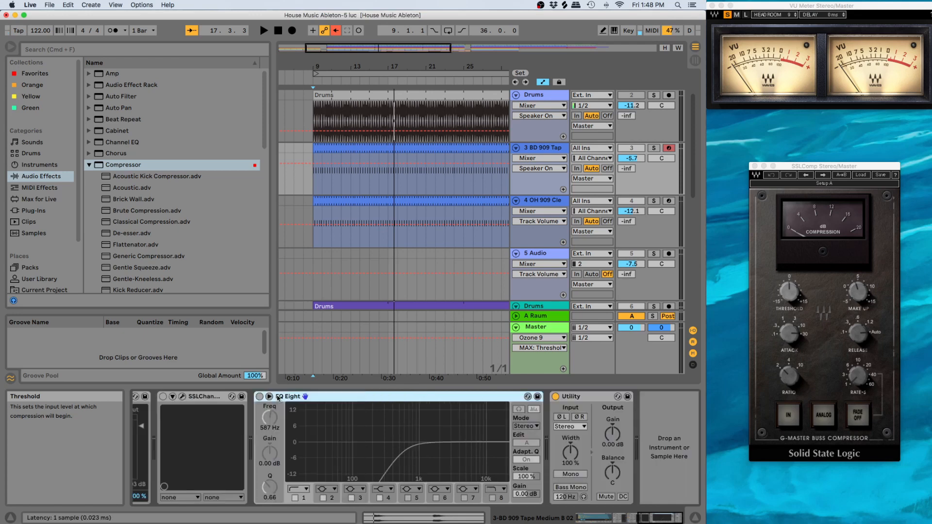
scroll(278, 398, left, 5)
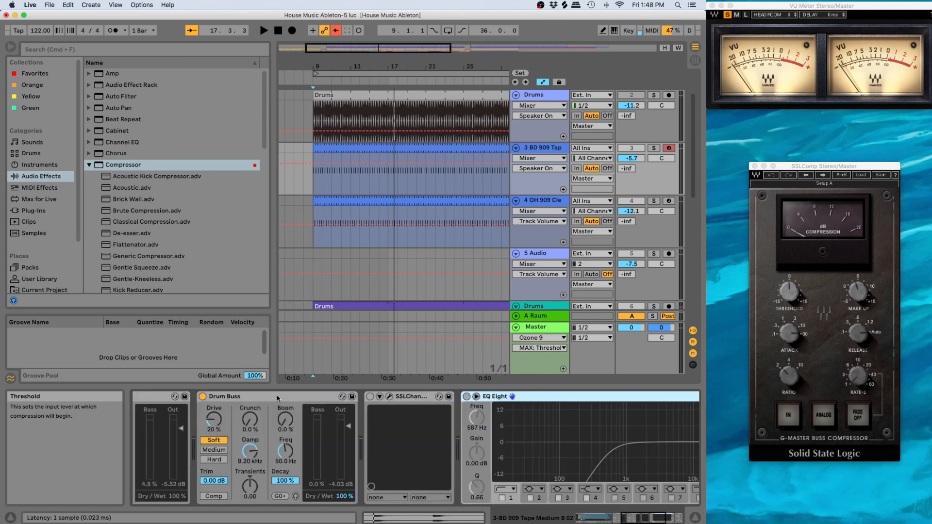
scroll(228, 425, left, 2)
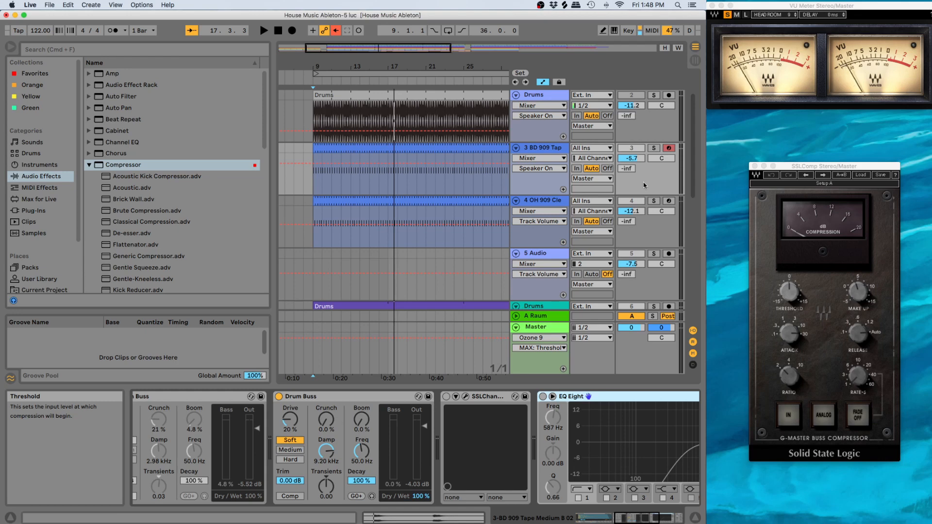
Step: Solo the BD 909 Tape track and play the kick from bar 9 through the active Drum Buss
key(space)
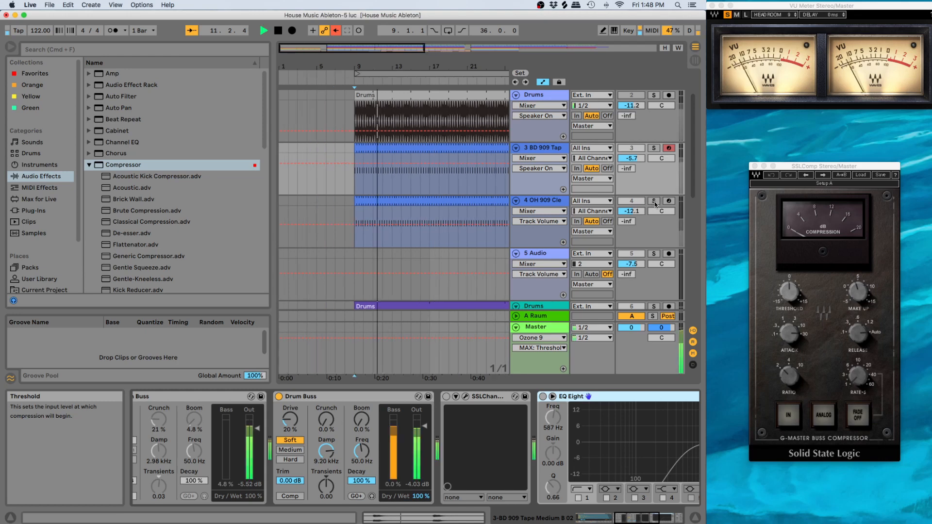
click(653, 148)
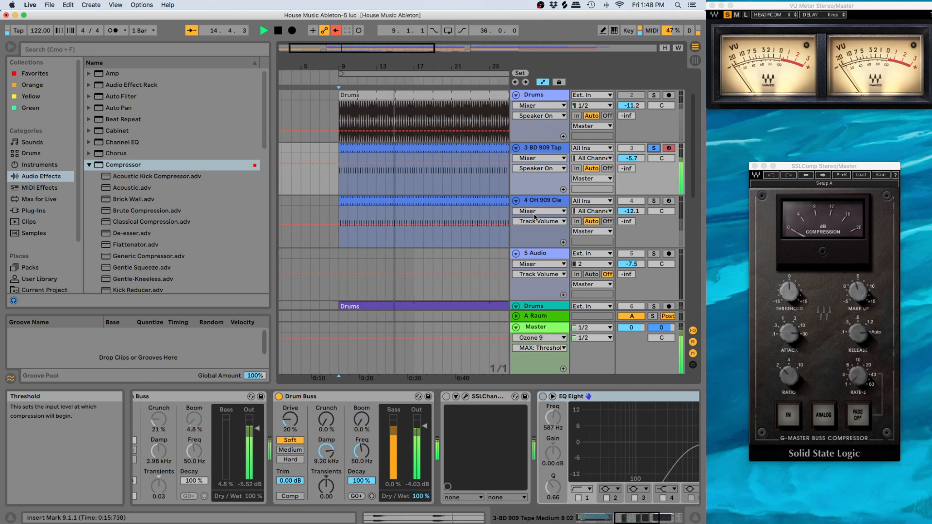
key(space)
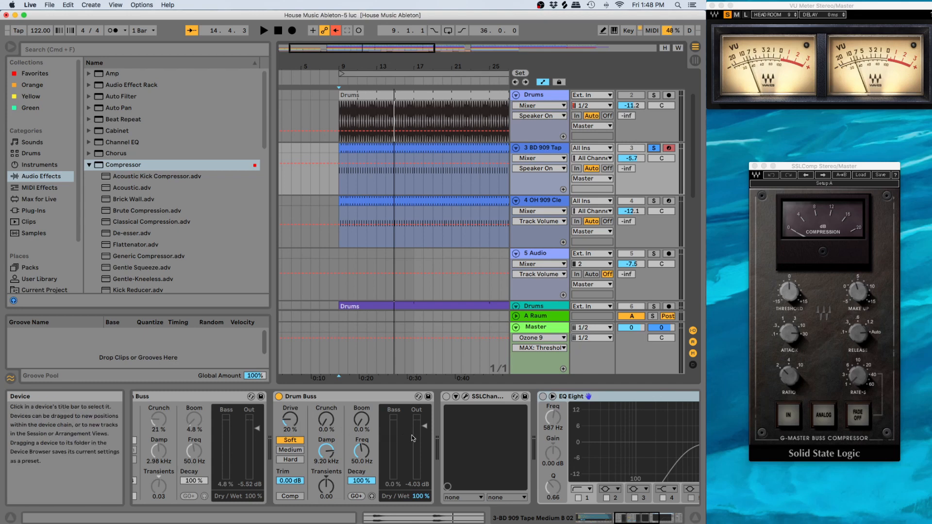
key(space)
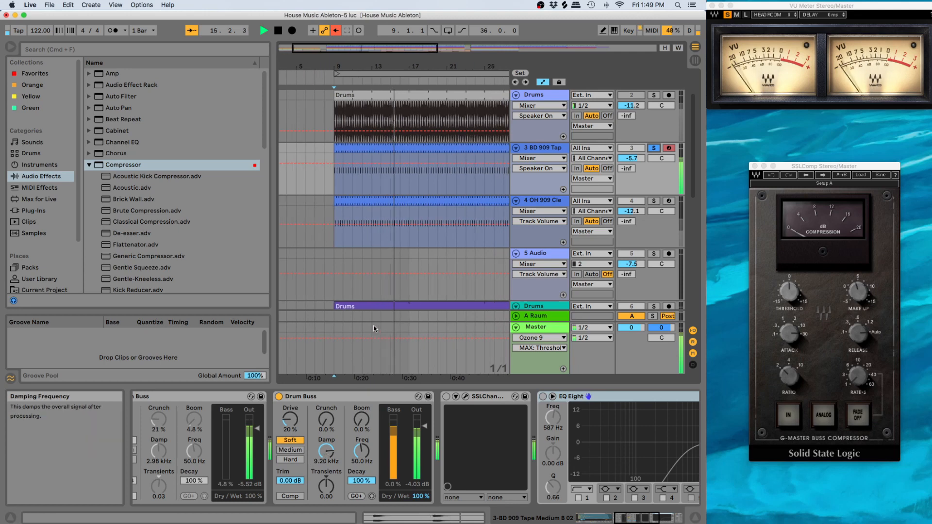
key(space)
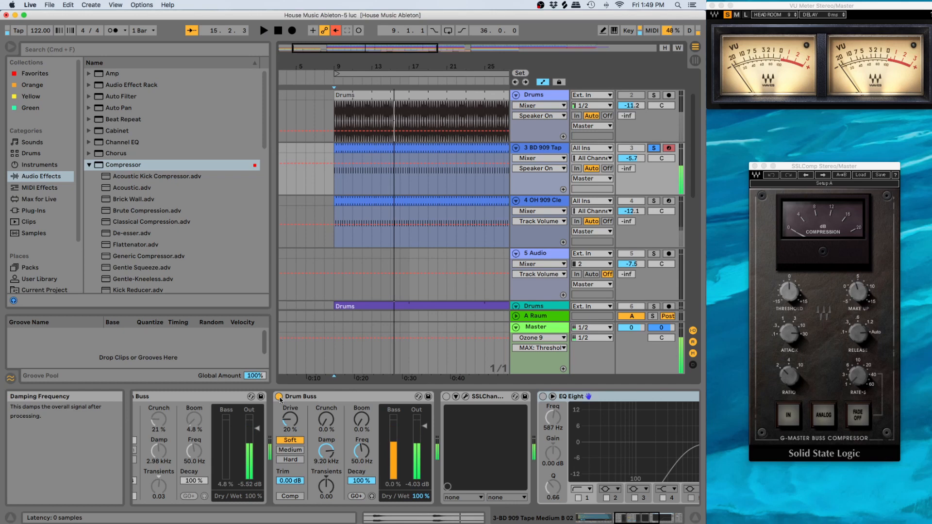
Step: Compare the soloed kick without and with the second Drum Buss by deactivating and reactivating the device during playback
click(279, 396)
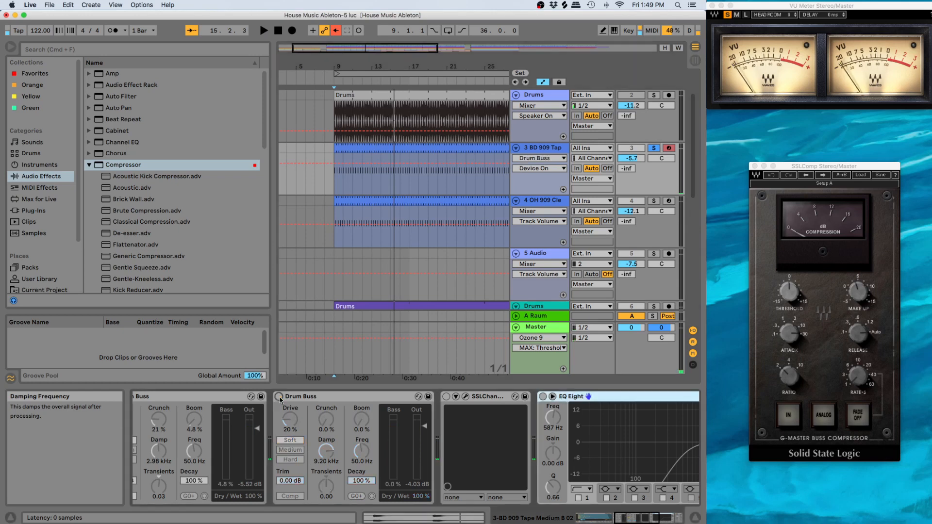
key(space)
click(280, 397)
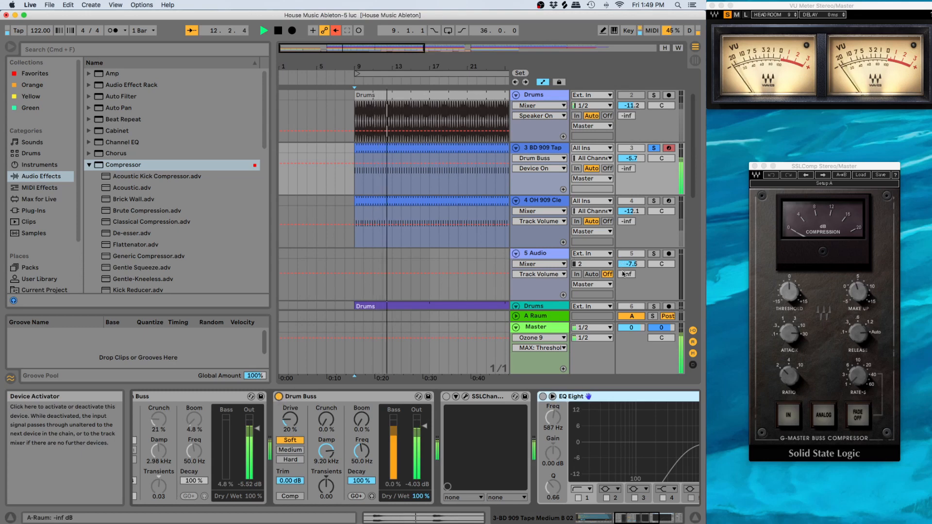
key(space)
Step: Select the 5 Audio track to inspect its devices, and check the tracks in Session View before returning to the arrangement
scroll(622, 273, down, 3)
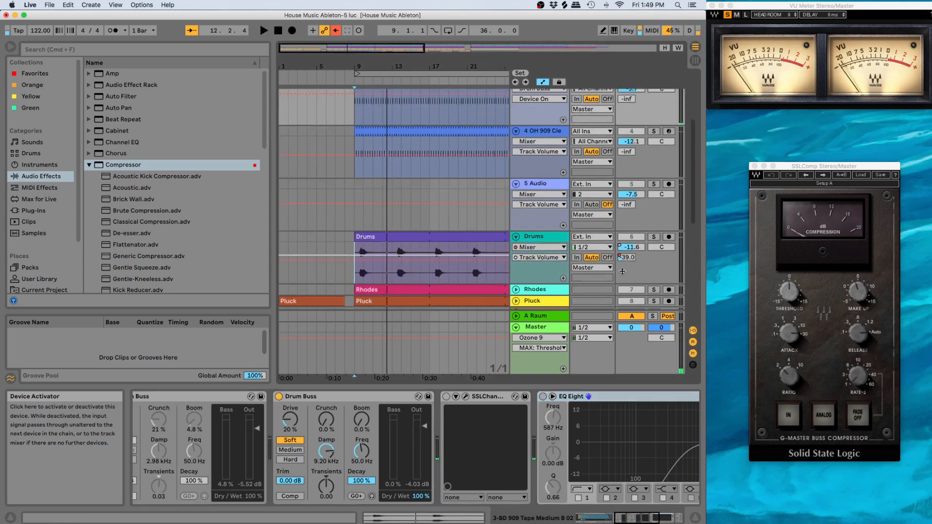
scroll(623, 274, down, 1)
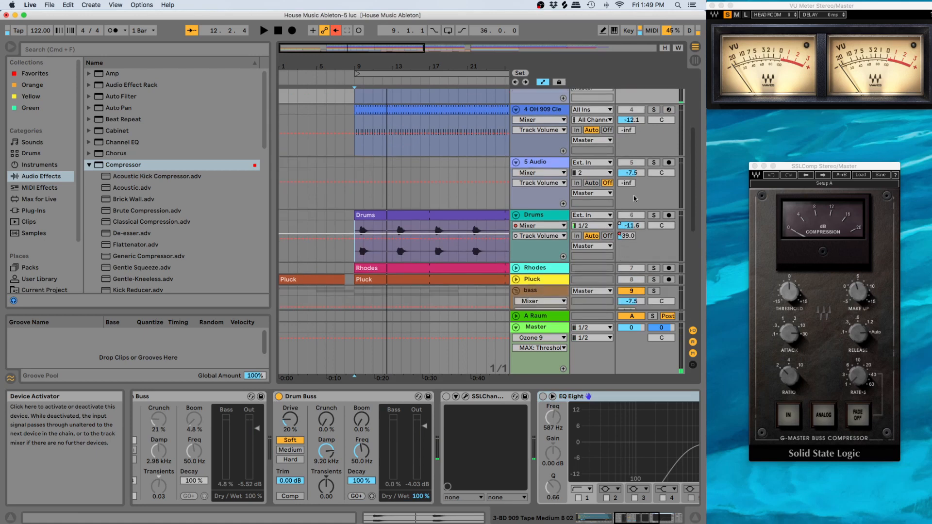
click(633, 196)
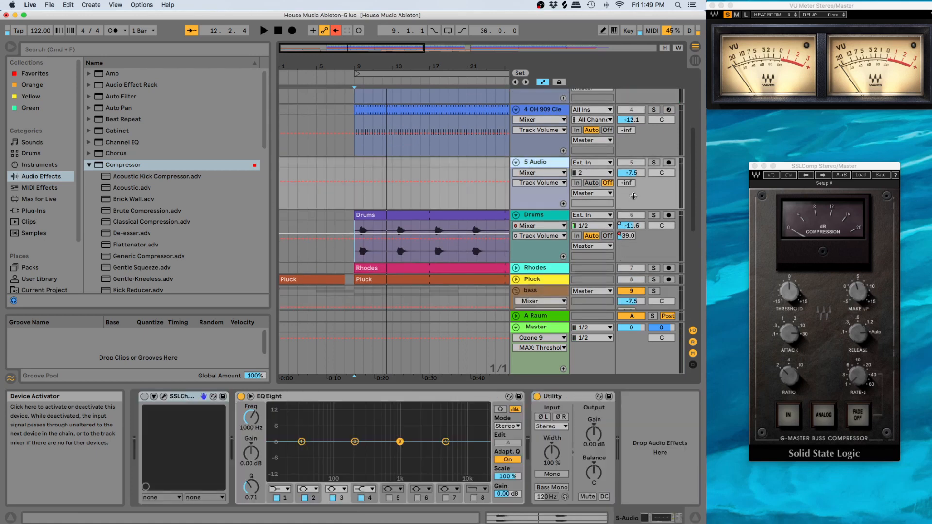
key(Tab)
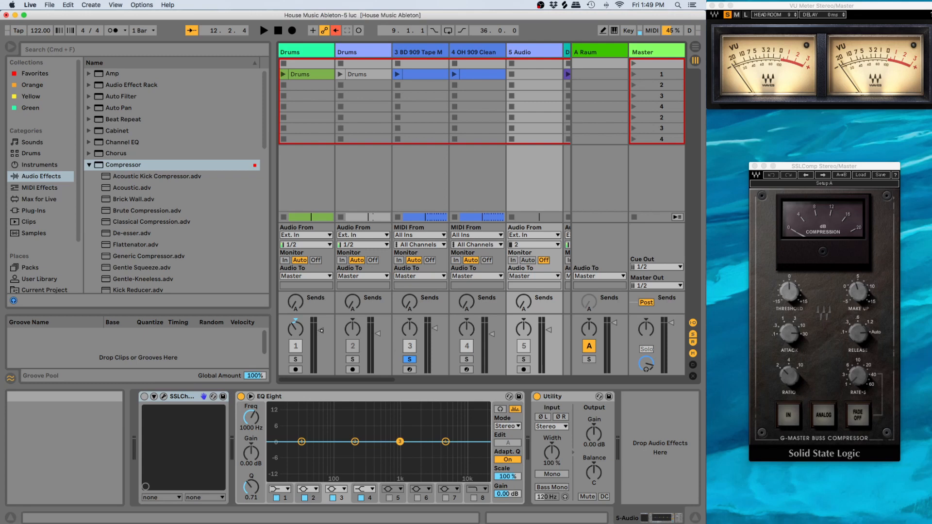
mouse_move(653, 519)
key(Tab)
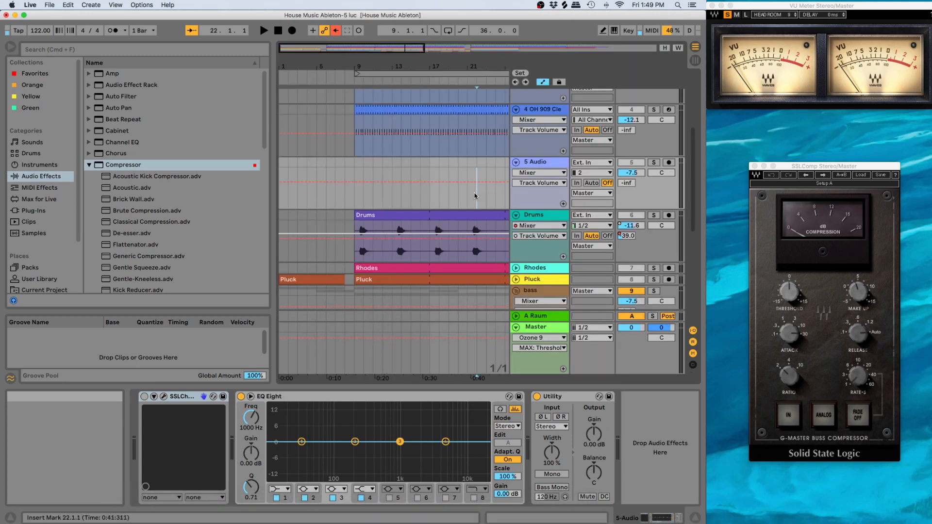
Step: Solo the Drums track on channel 6, play it from bar 22, and turn its solo off again
click(474, 193)
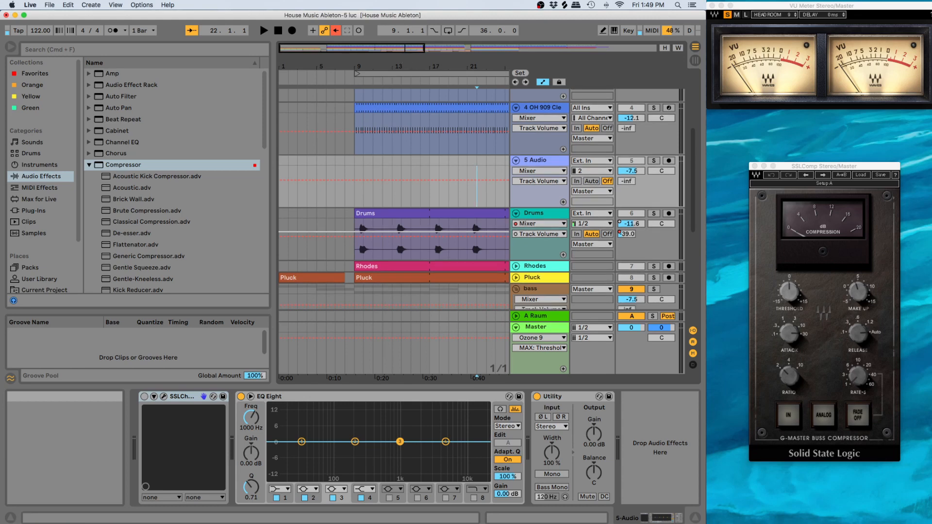
drag(465, 66, 466, 38)
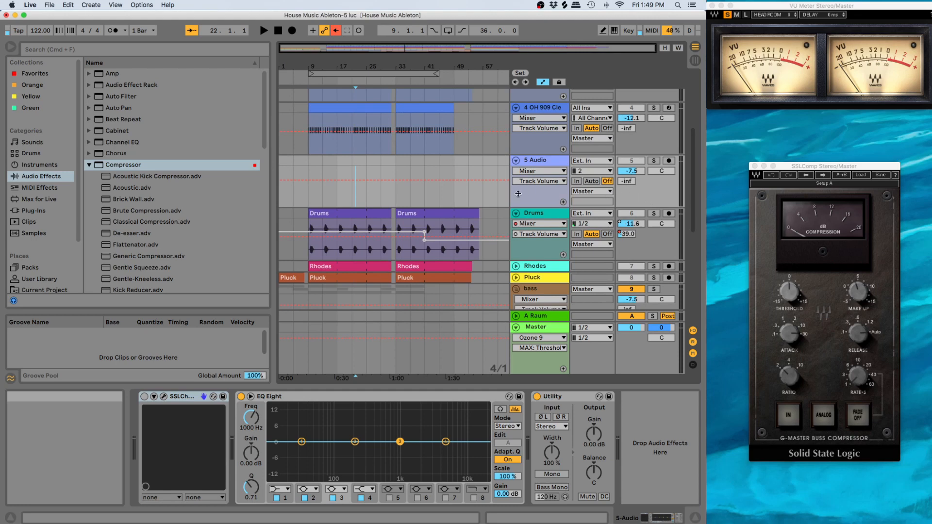
scroll(518, 195, down, 1)
scroll(519, 196, up, 1)
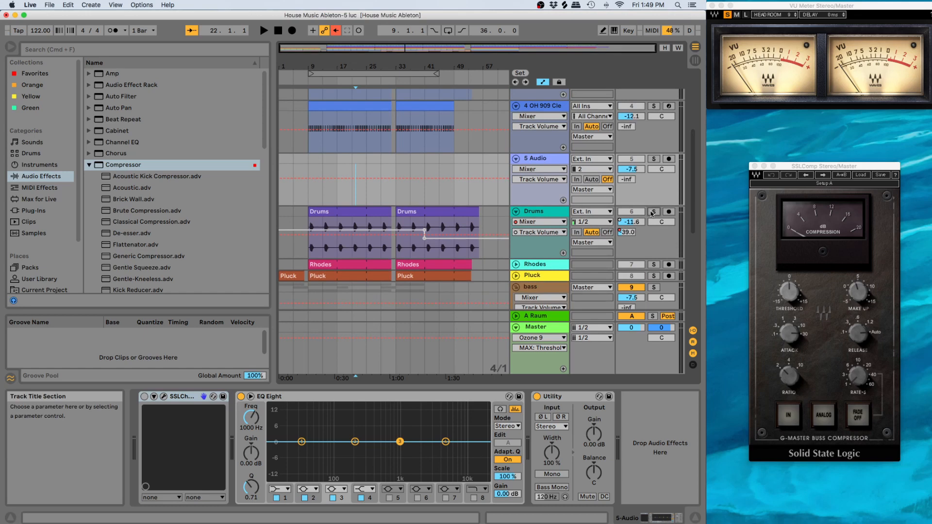
click(653, 212)
key(space)
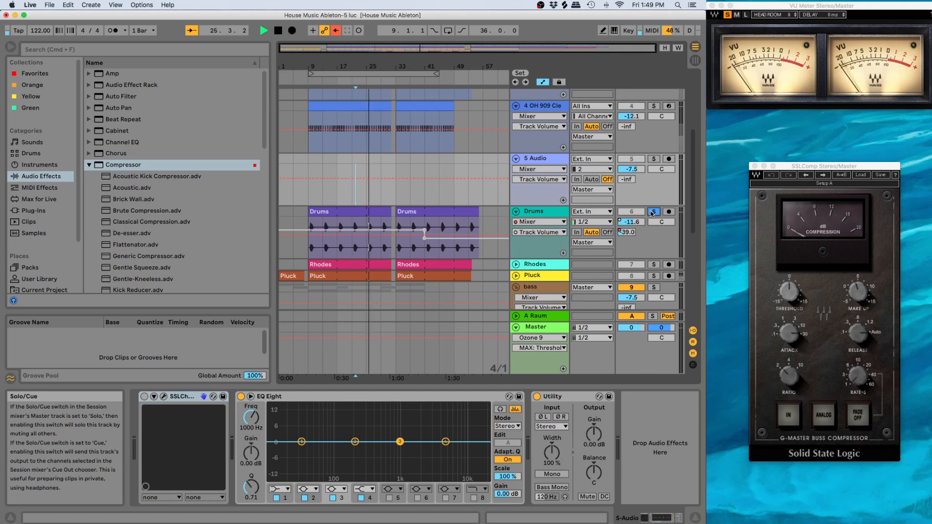
click(651, 214)
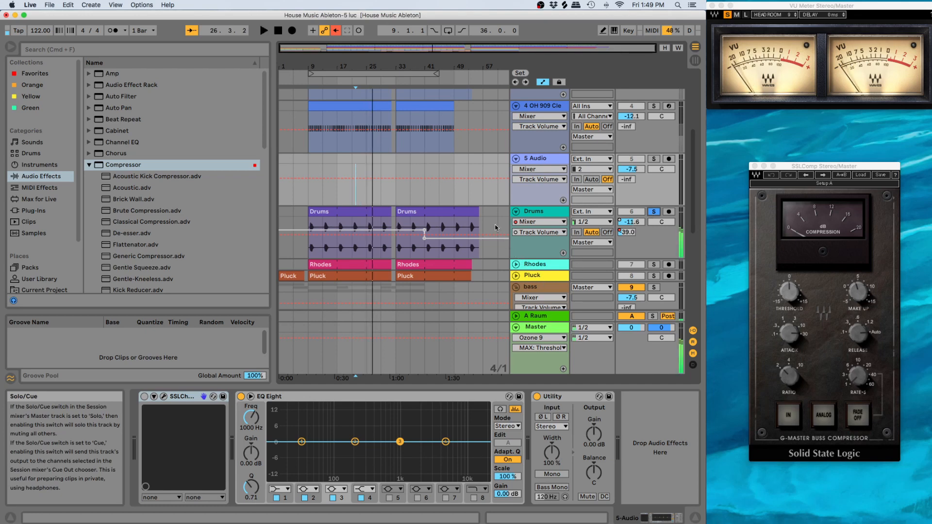
Step: Select the channel 6 Drums, Rhodes, Pluck and bass group tracks in turn to inspect their device chains
click(530, 248)
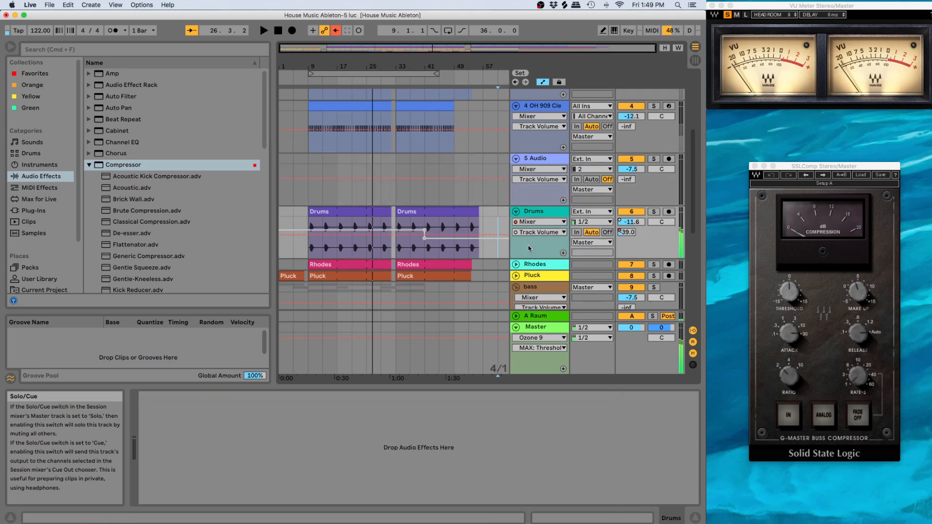
click(469, 419)
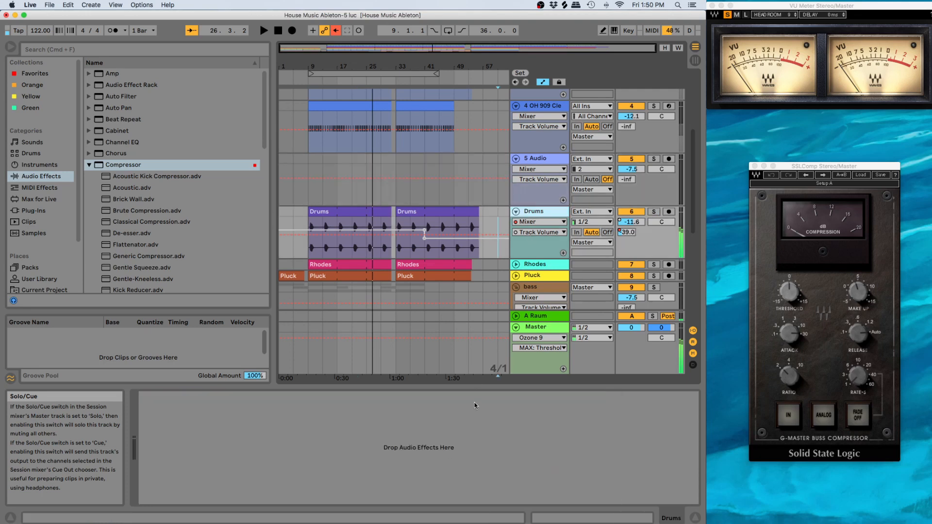
key(space)
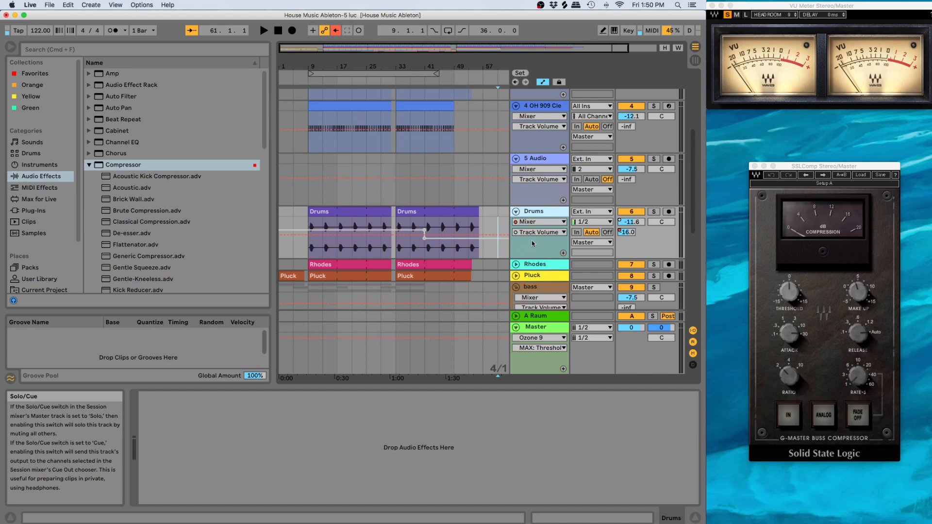
click(495, 268)
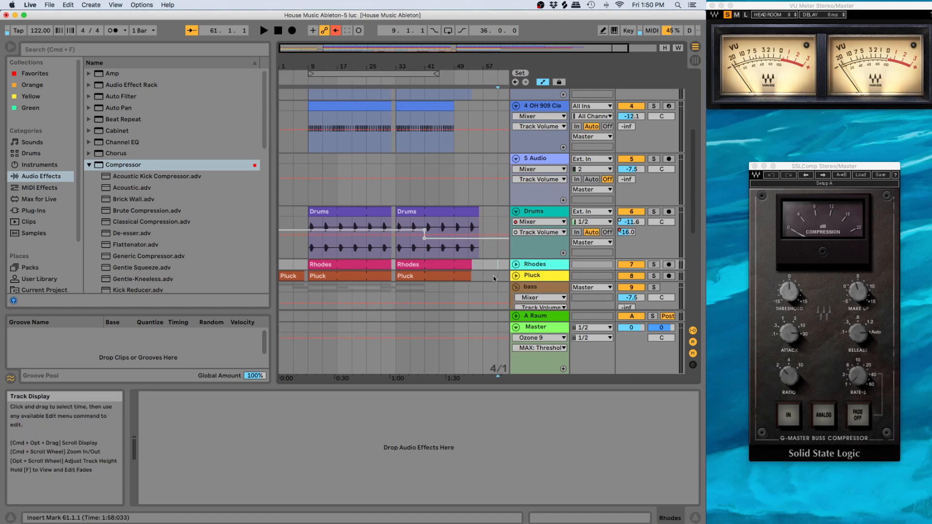
click(493, 275)
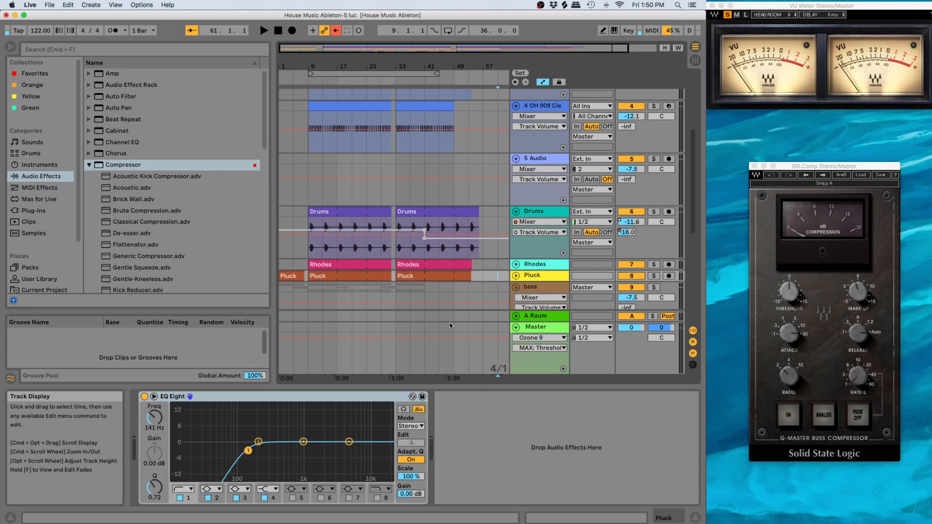
click(497, 289)
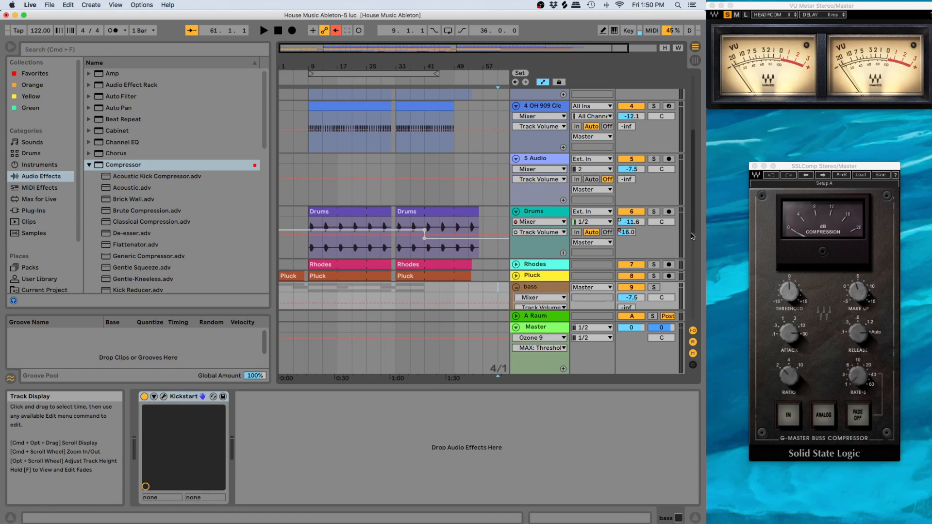
Step: Look through the Bass, Risers and Org Bass tracks below the bass group
scroll(691, 222, down, 3)
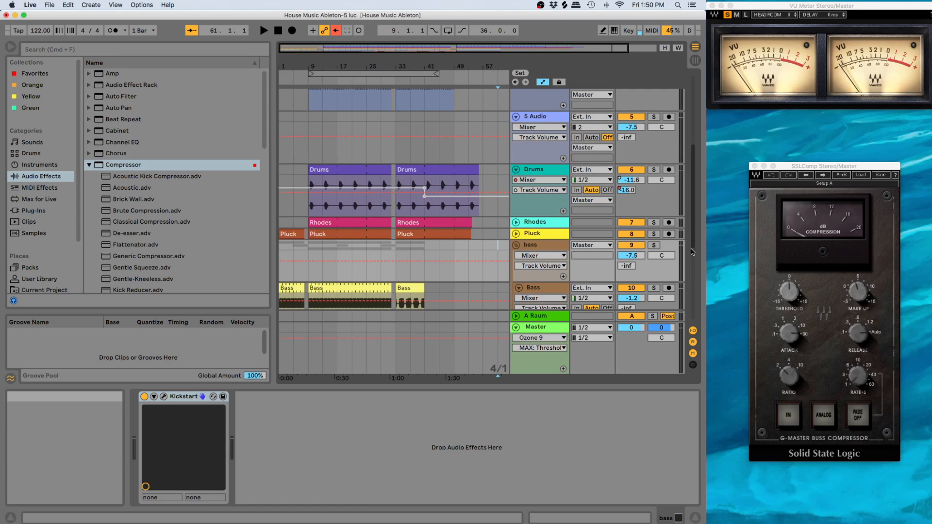
scroll(691, 249, down, 5)
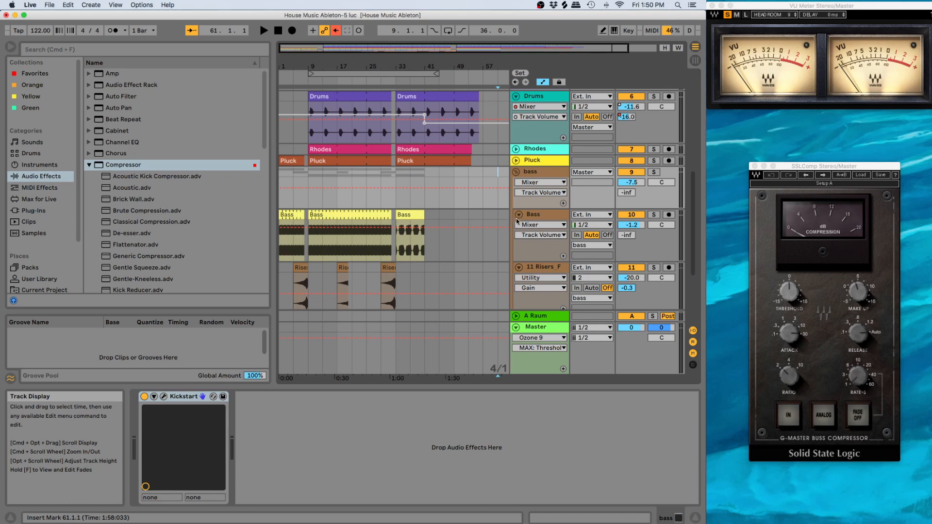
scroll(508, 230, down, 5)
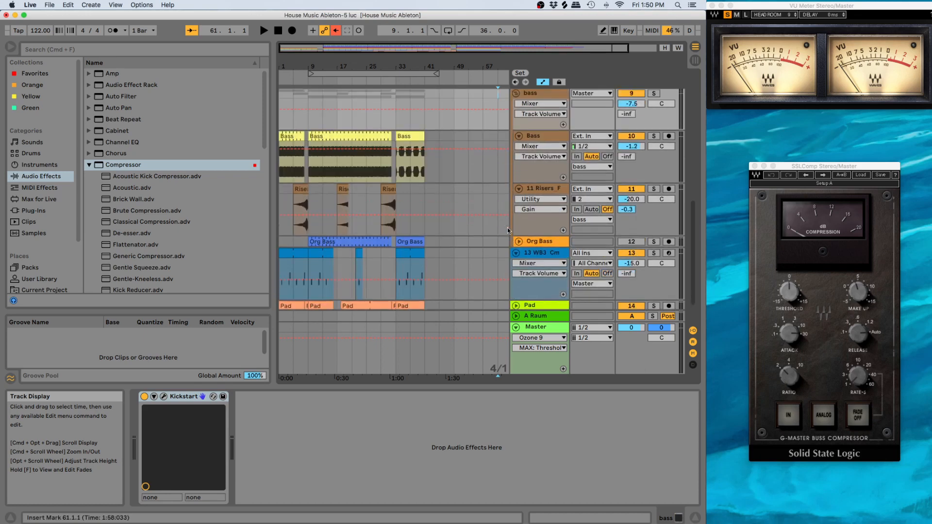
scroll(507, 228, up, 1)
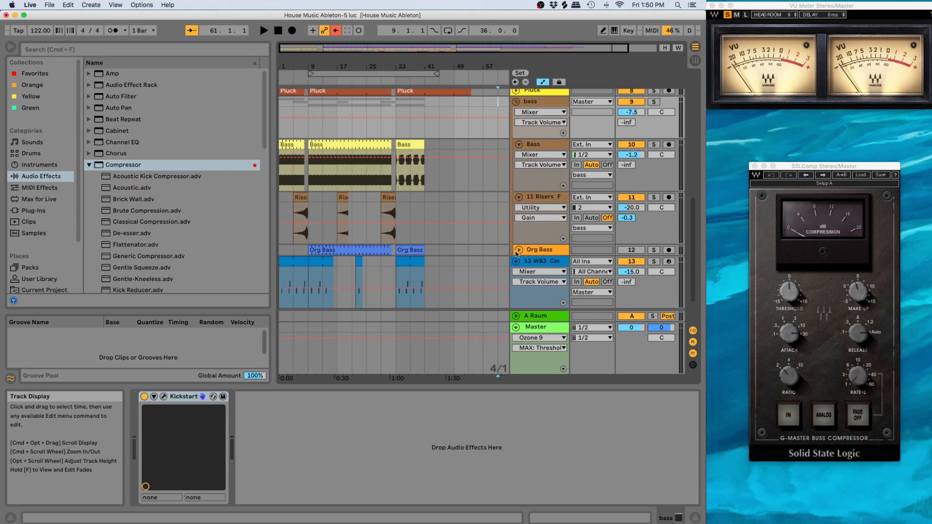
Step: Unfold the Org Bass track, select the Bass track to inspect its EQ Eight and Utility, and start playback from bar 9
click(518, 250)
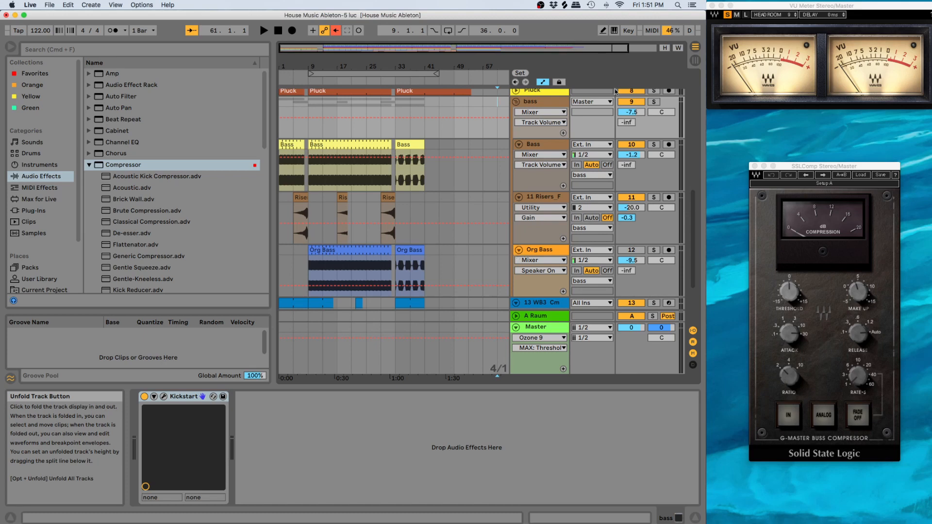
click(540, 178)
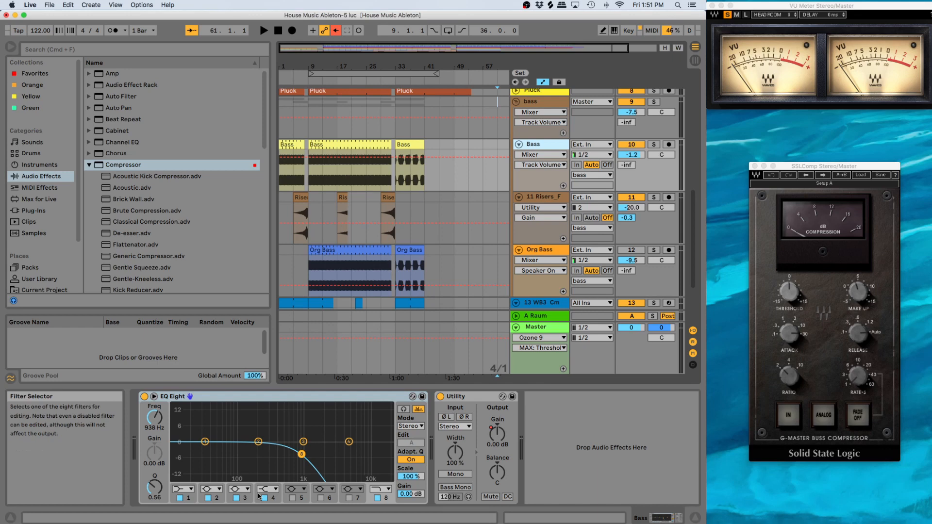
key(space)
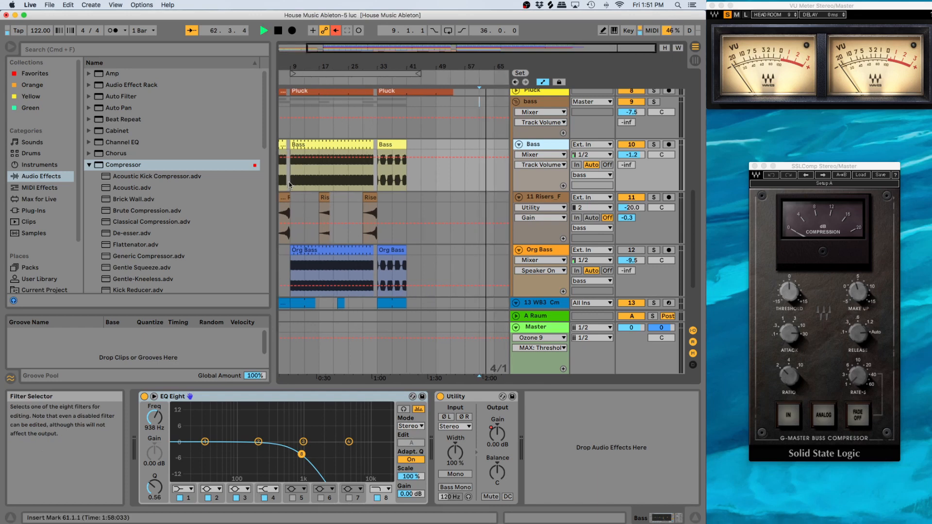
click(289, 185)
key(space)
key(space)
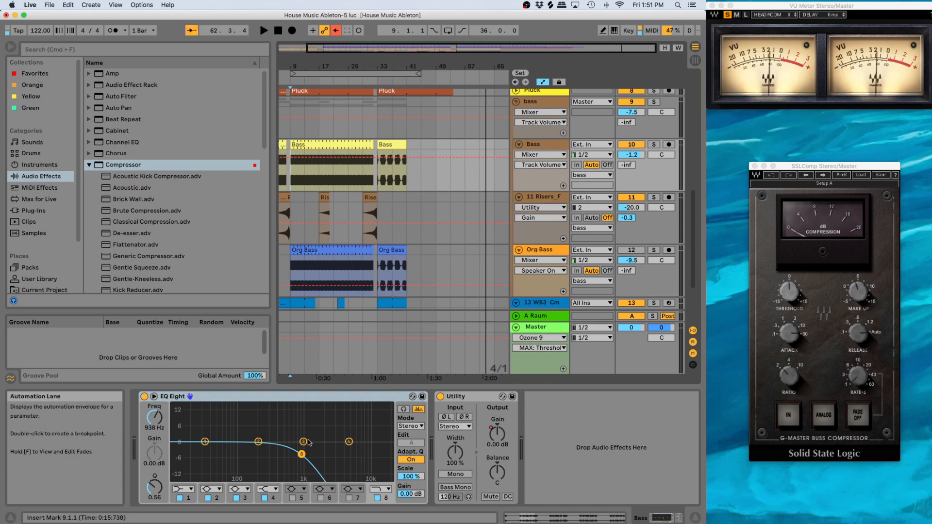
Step: Compare the playing Bass track without and with its EQ Eight band 8 high-cut filter, and stop playback
click(377, 498)
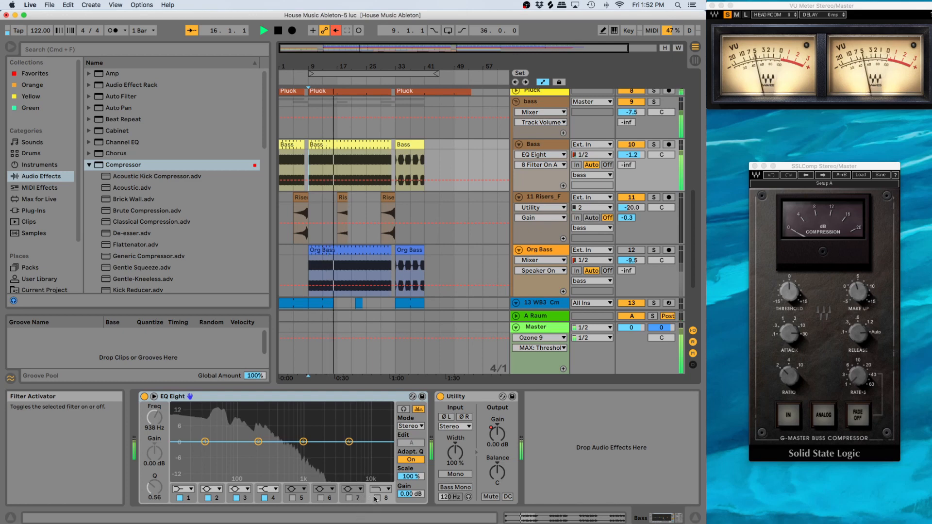
click(376, 497)
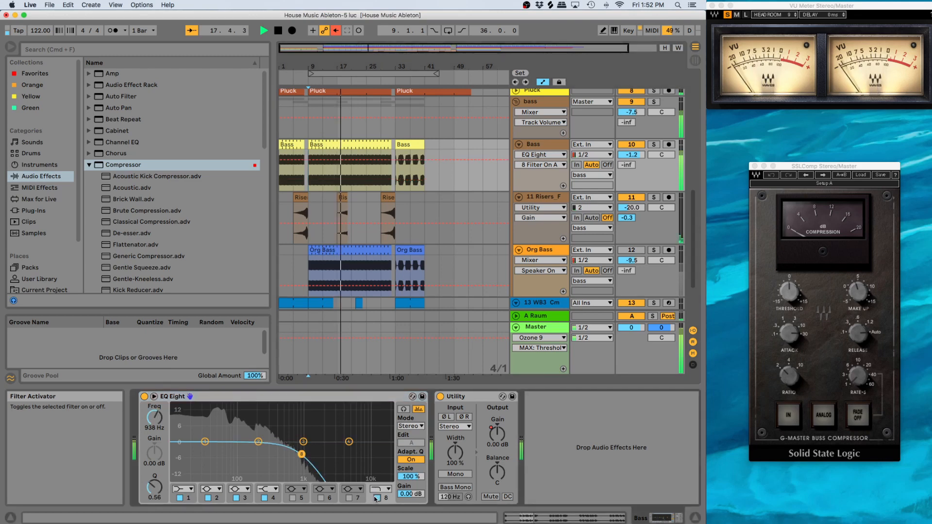
key(space)
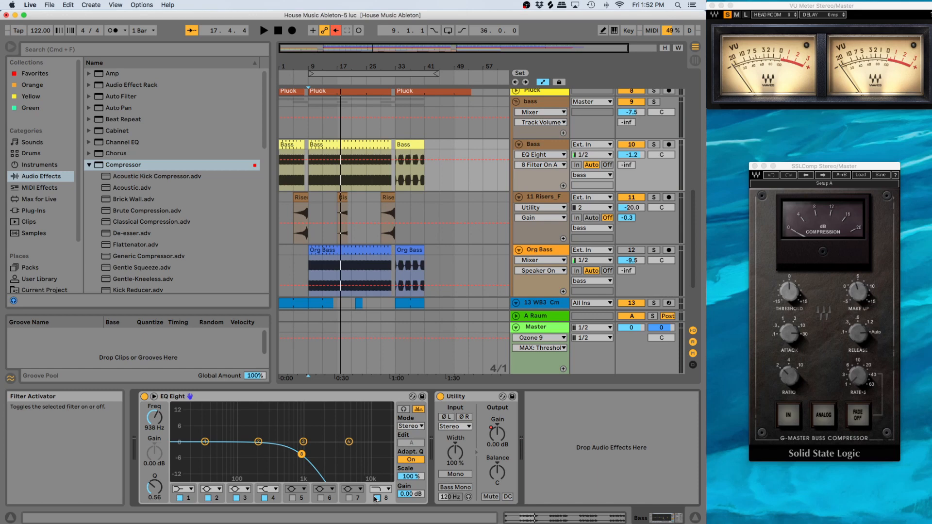
Step: Inspect the devices of the Risers and Org Bass tracks, and play the Org Bass section from bar 9
click(427, 216)
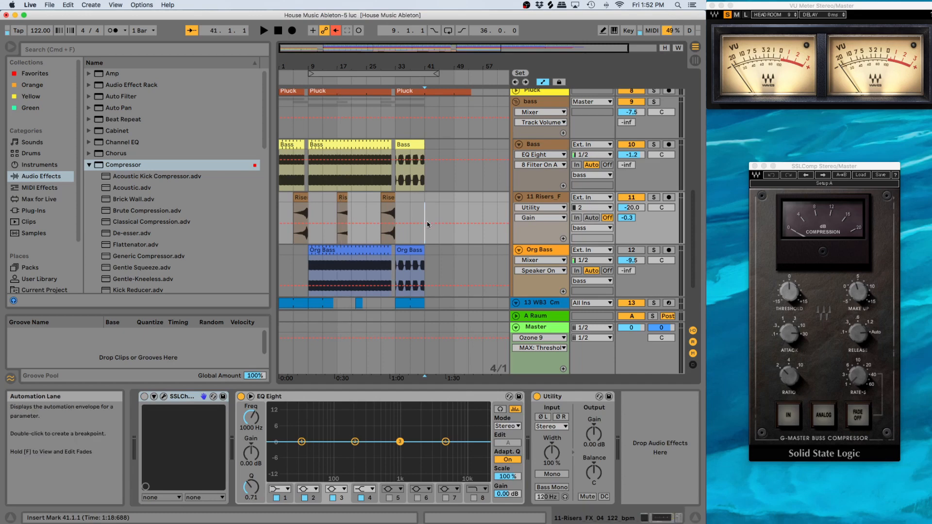
click(423, 260)
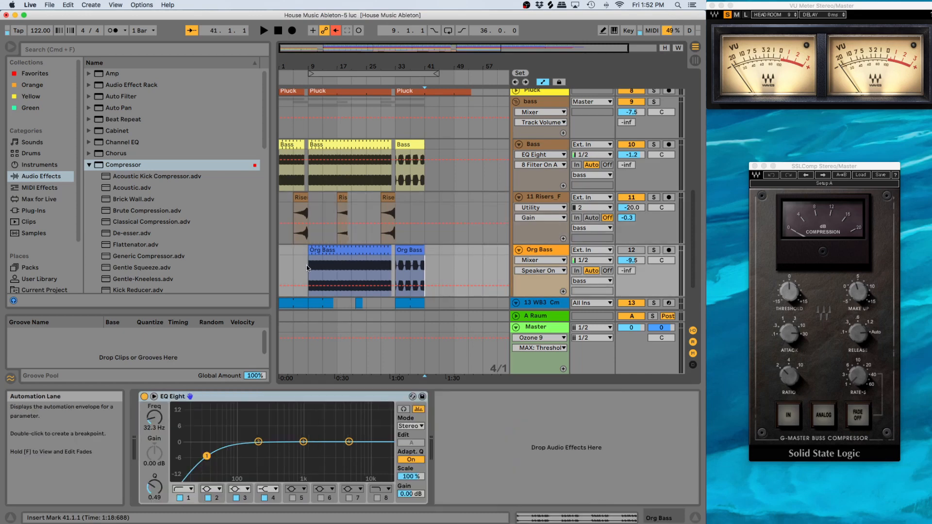
click(307, 265)
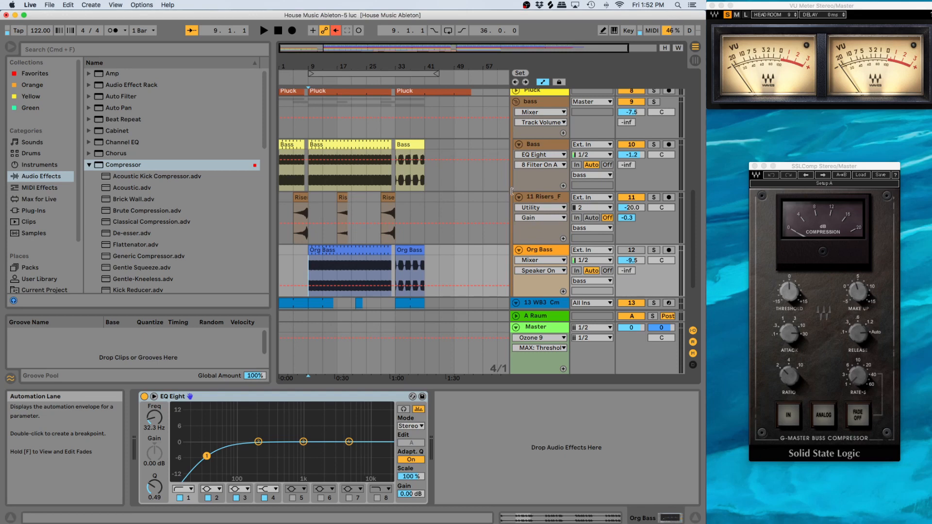
key(space)
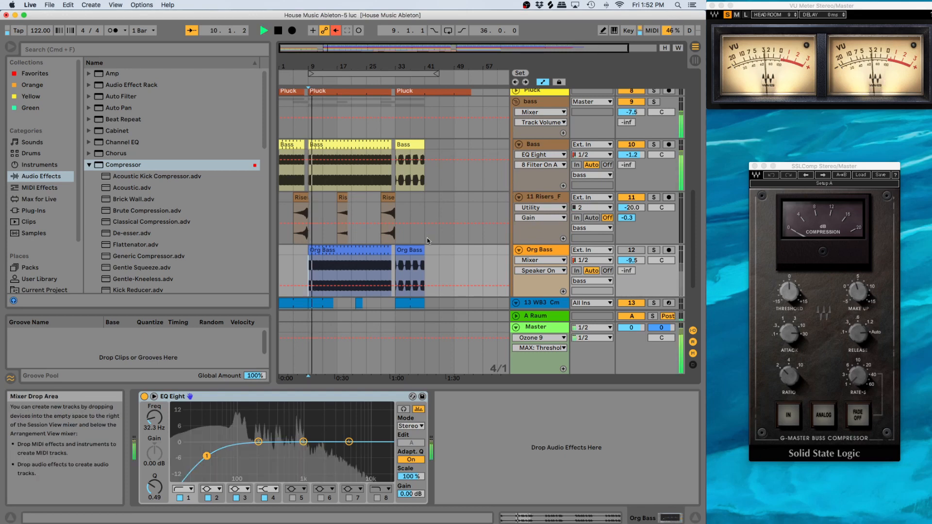
key(space)
key(space)
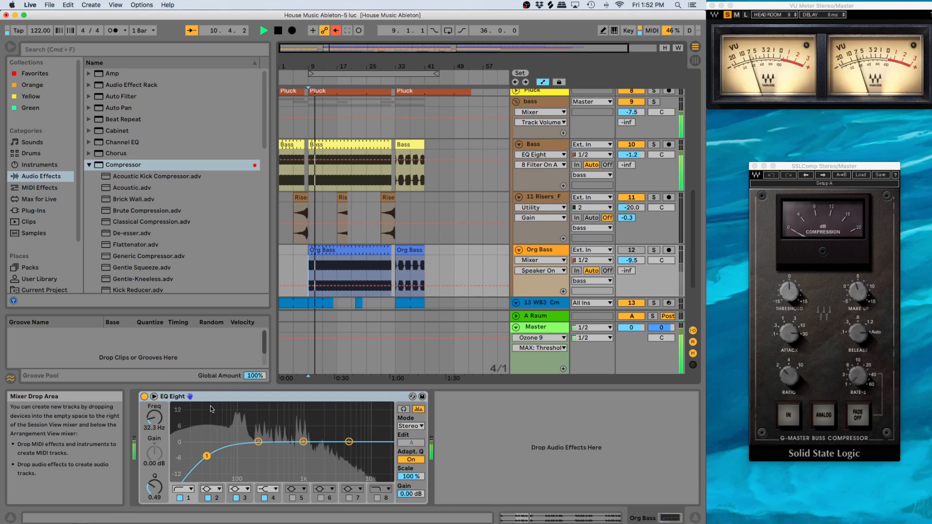
Step: Compare the playing Org Bass without and with its EQ Eight band 1 low-cut filter, and stop playback
click(180, 498)
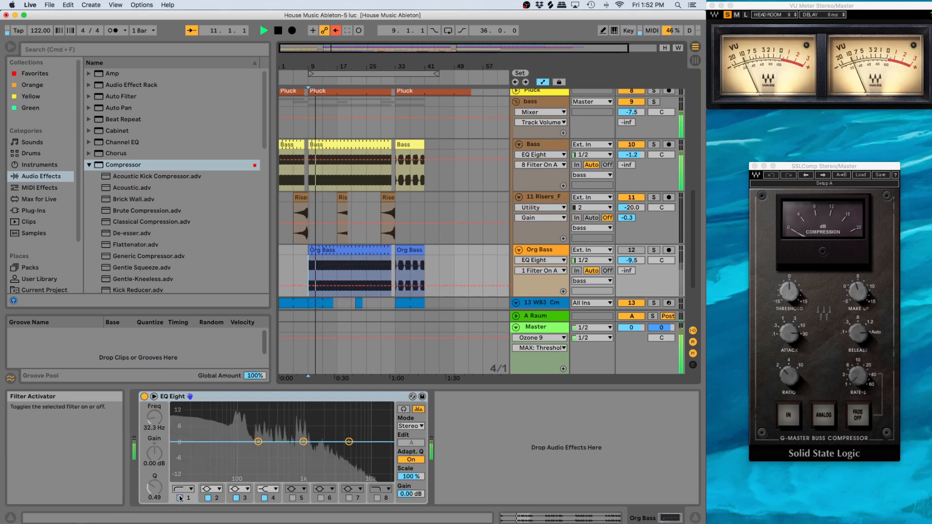
click(180, 497)
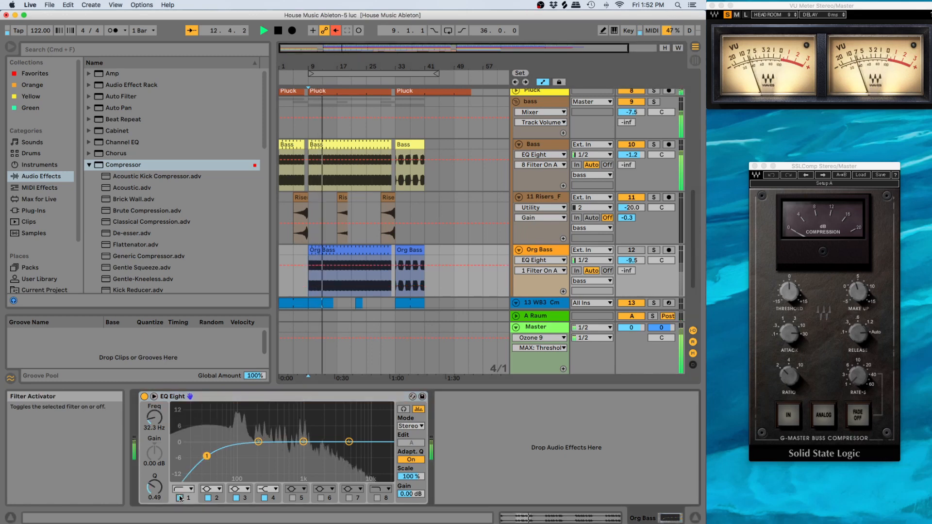
key(space)
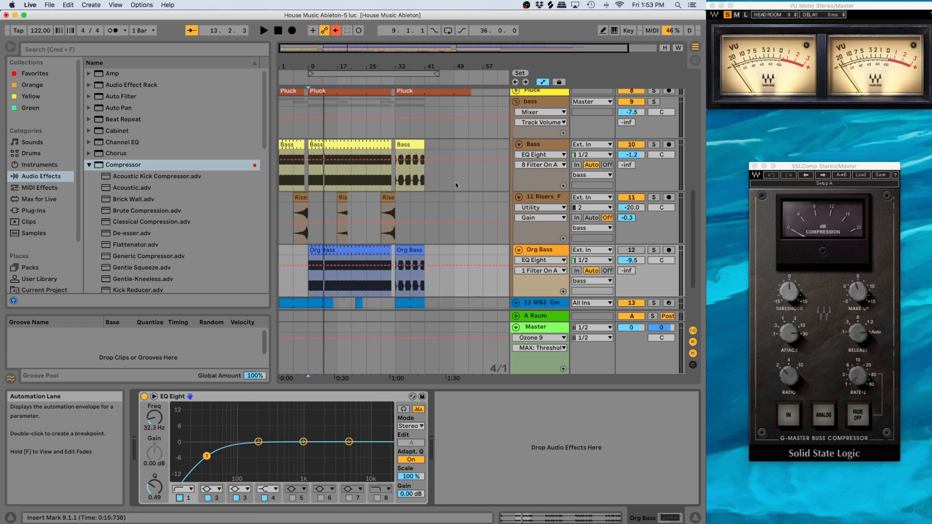
Step: Select the 11 Risers track to inspect its device chain, play its first riser from bar 5, and stop playback
click(546, 234)
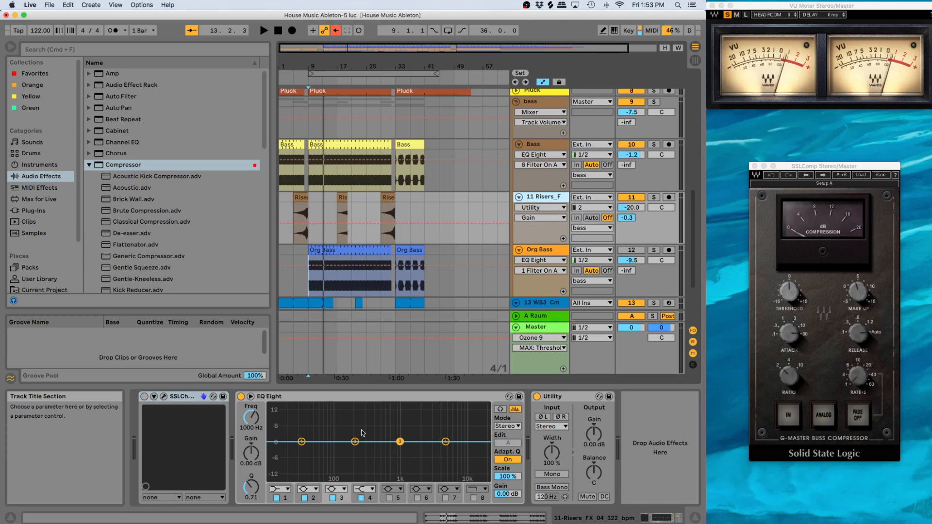
key(space)
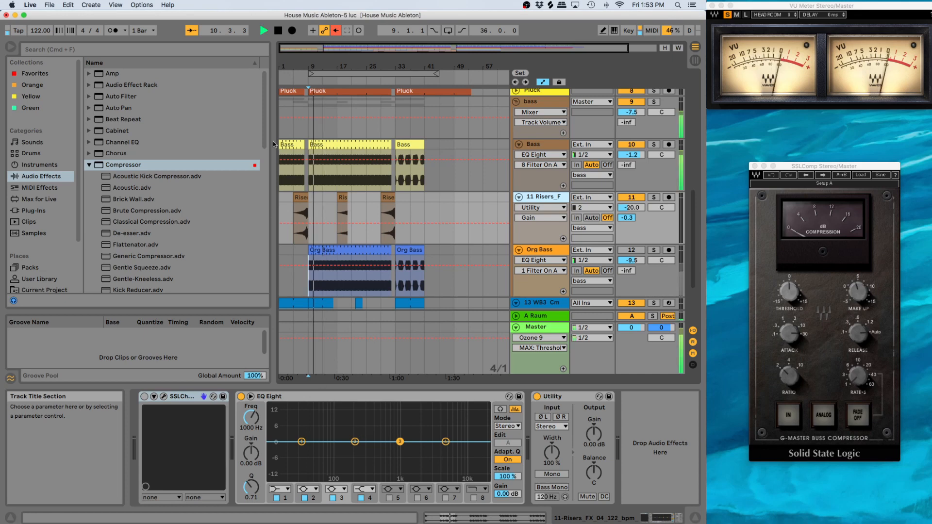
click(291, 202)
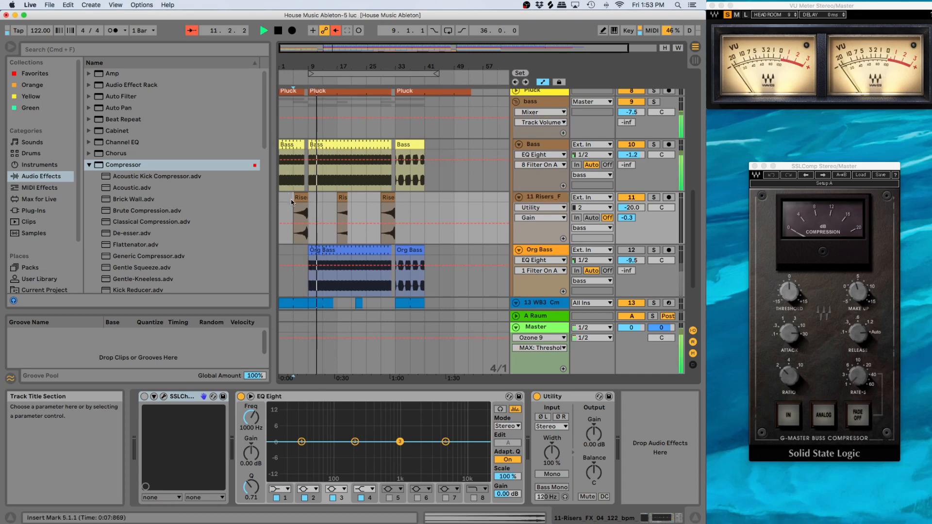
key(space)
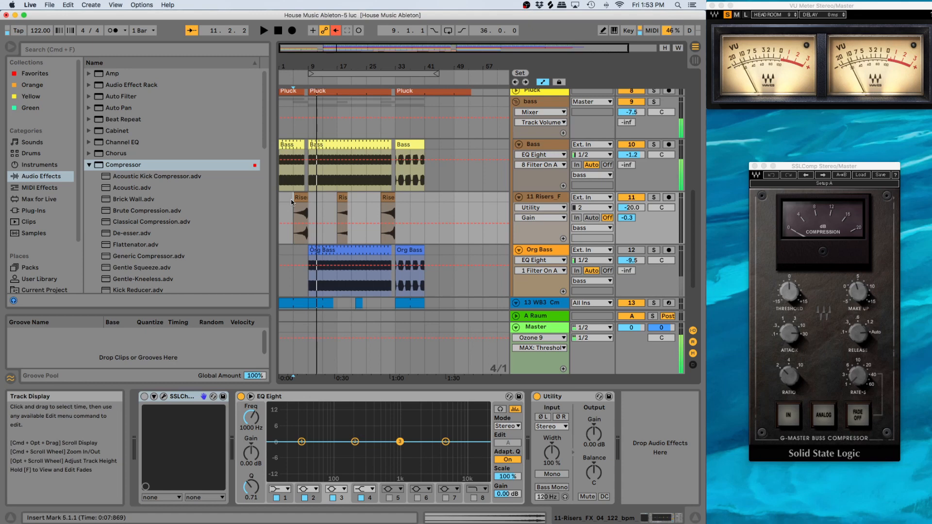
key(space)
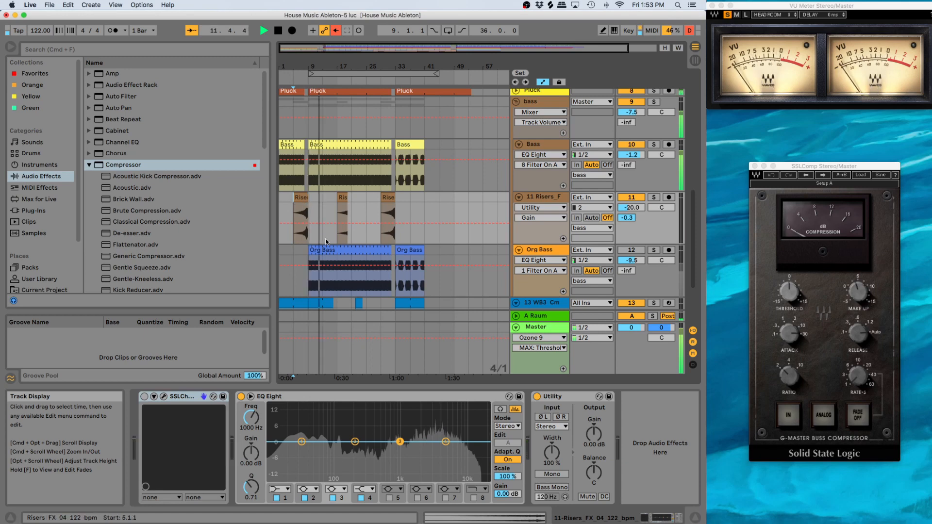
scroll(326, 241, down, 4)
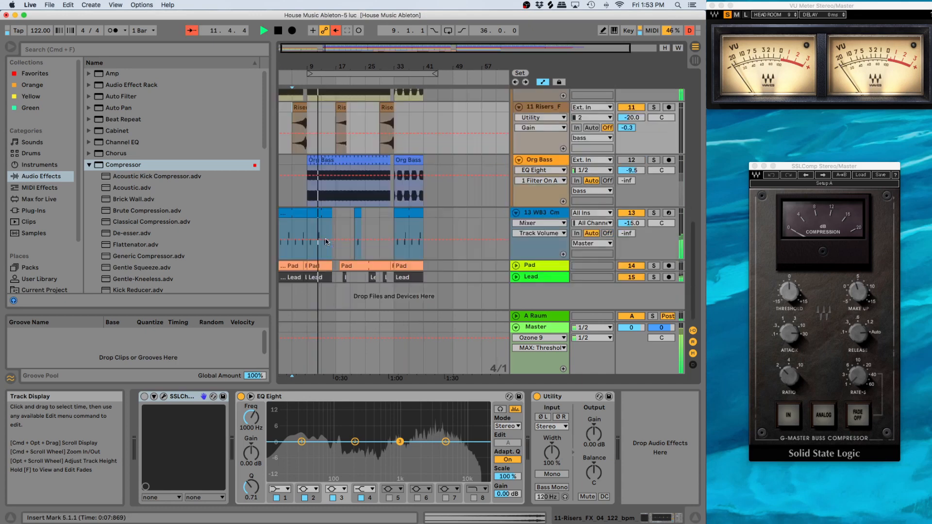
key(space)
Step: Select the 13 WB3 vocal track and examine its sampler and the Modulation and Character settings of its Diffused Long Cascades echo
click(527, 246)
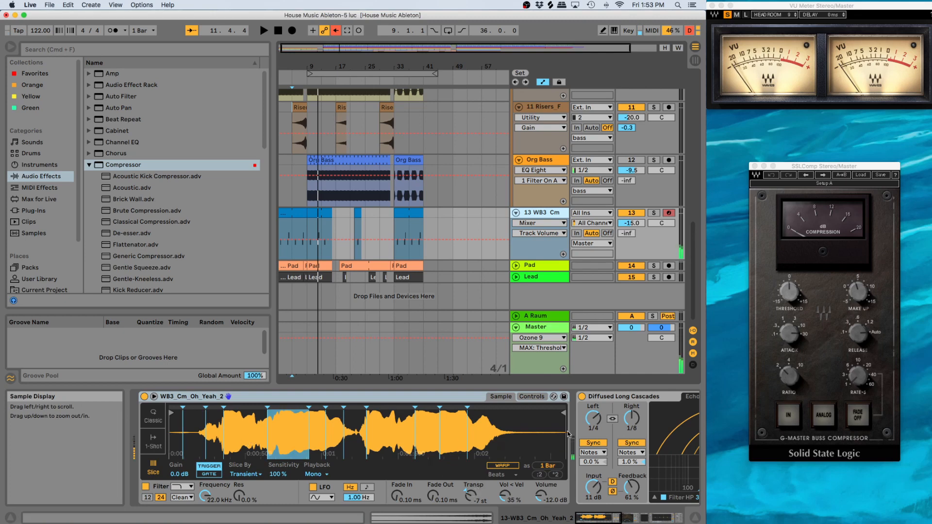
scroll(597, 418, right, 3)
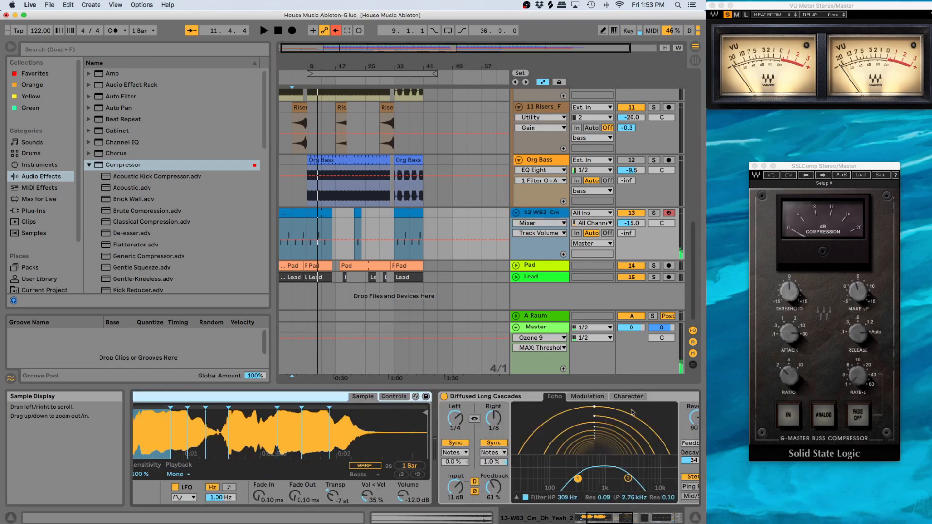
scroll(553, 420, right, 2)
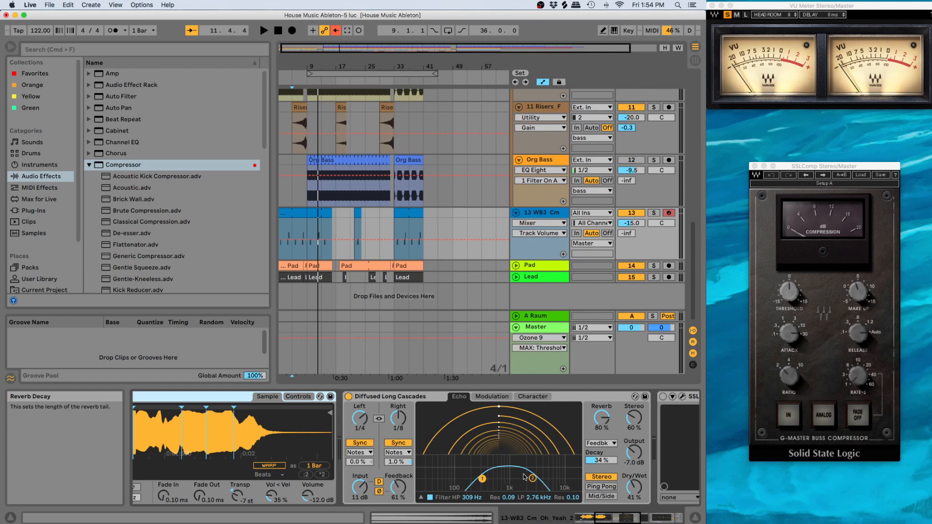
click(492, 397)
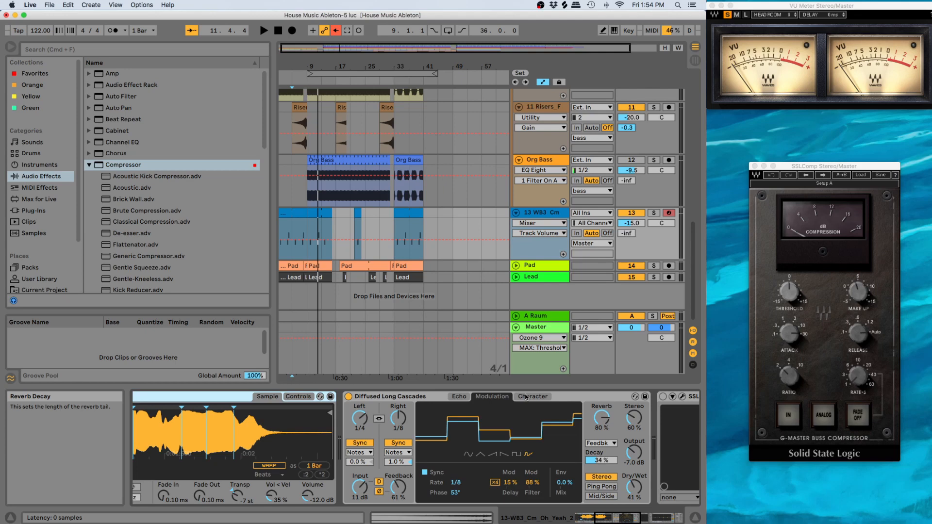
click(525, 397)
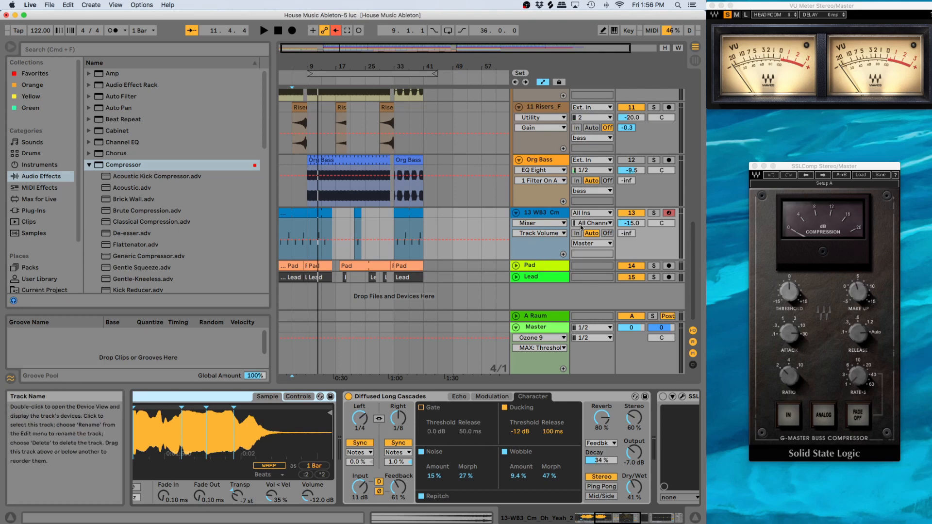
Step: Play from bar 33, solo the 13 WB3 track to hear it alone, turn its solo off, and stop playback
click(635, 223)
click(398, 236)
key(space)
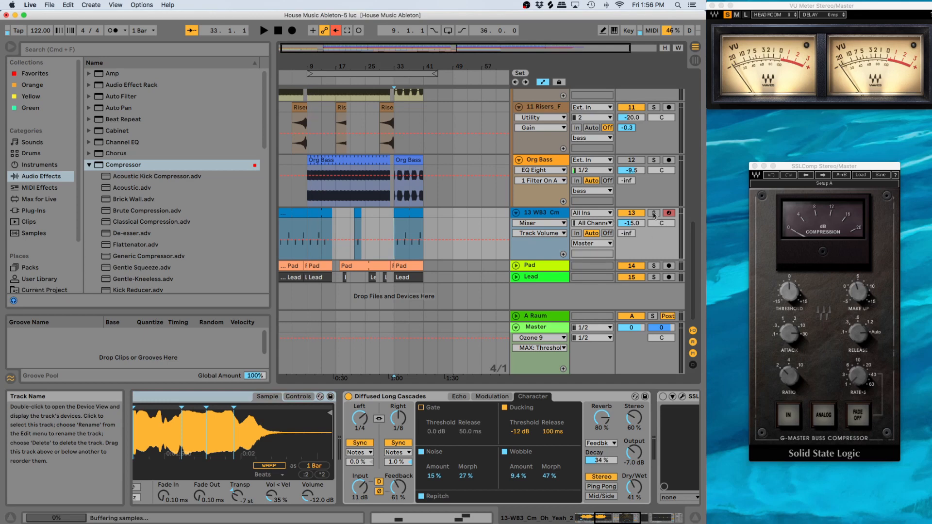
click(653, 212)
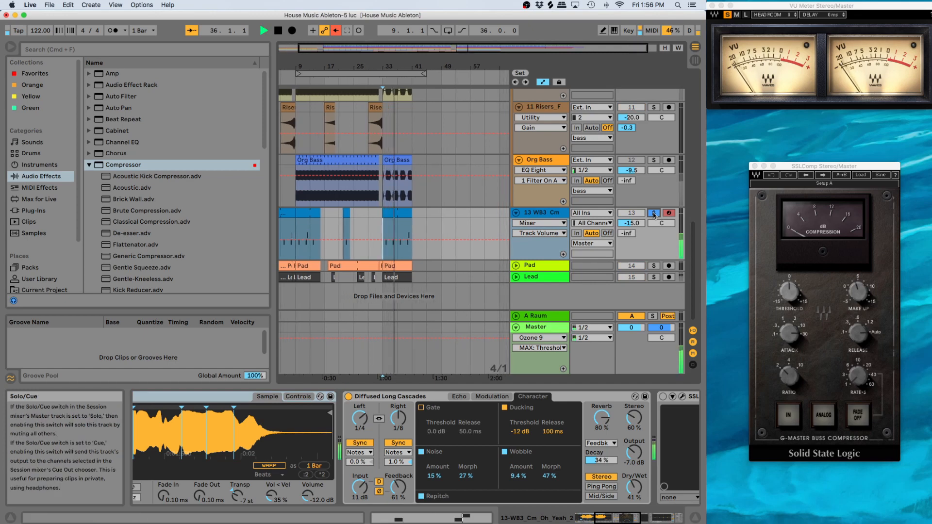
click(653, 213)
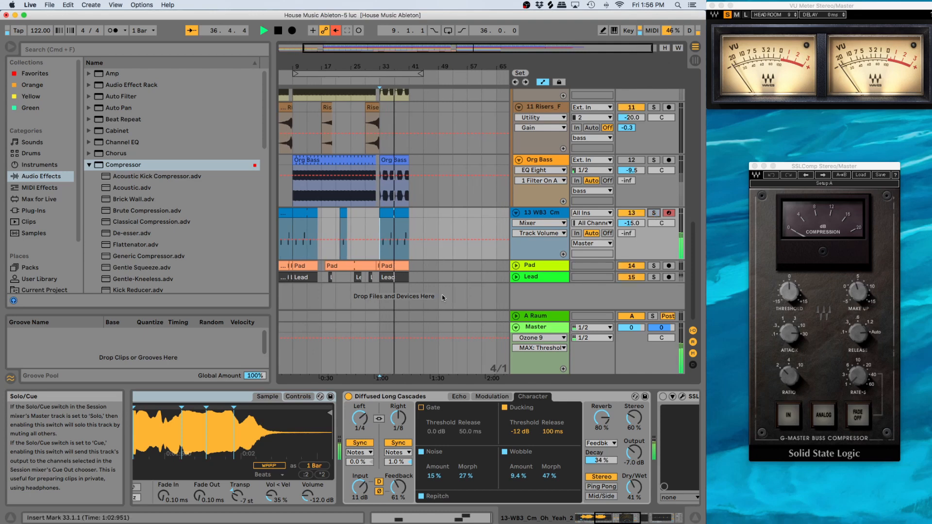
key(space)
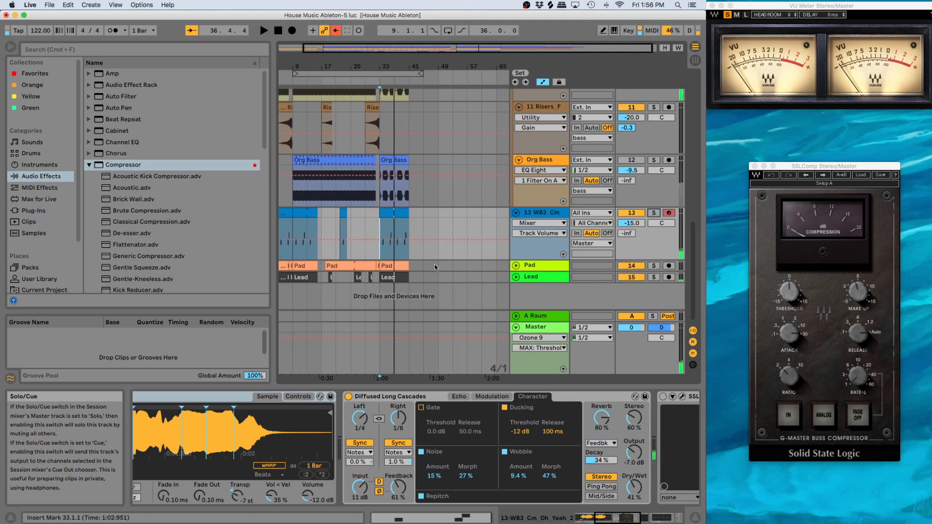
Step: Check the Pad and Lead tracks' devices, set the playback start at bar 9, and select the Lead track
click(435, 264)
click(424, 280)
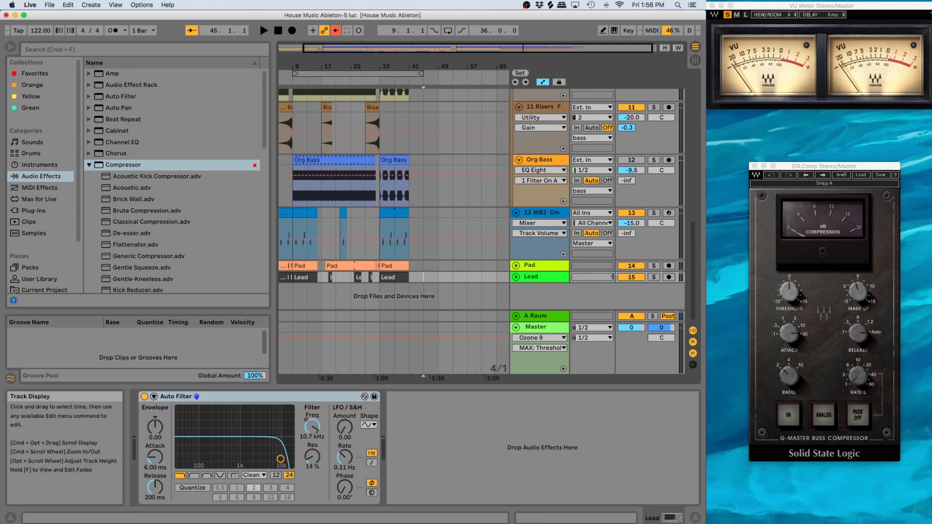
click(292, 254)
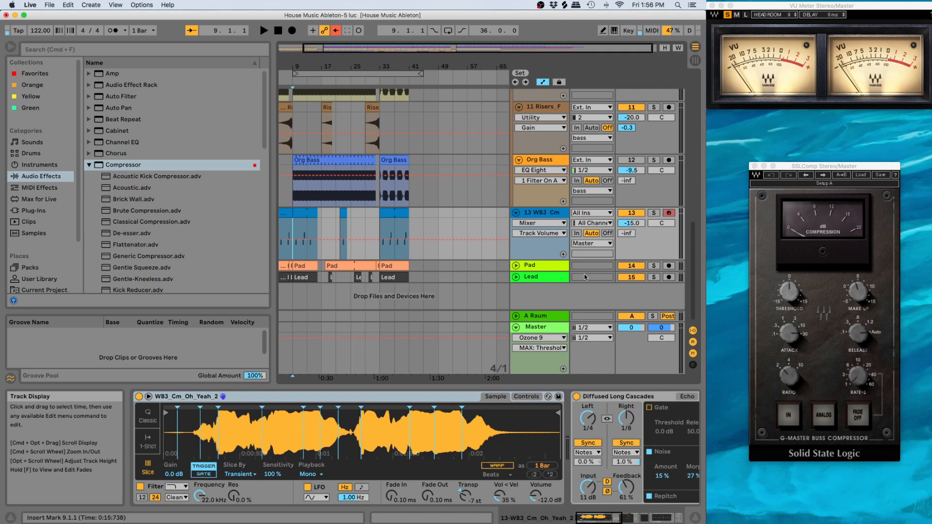
click(542, 278)
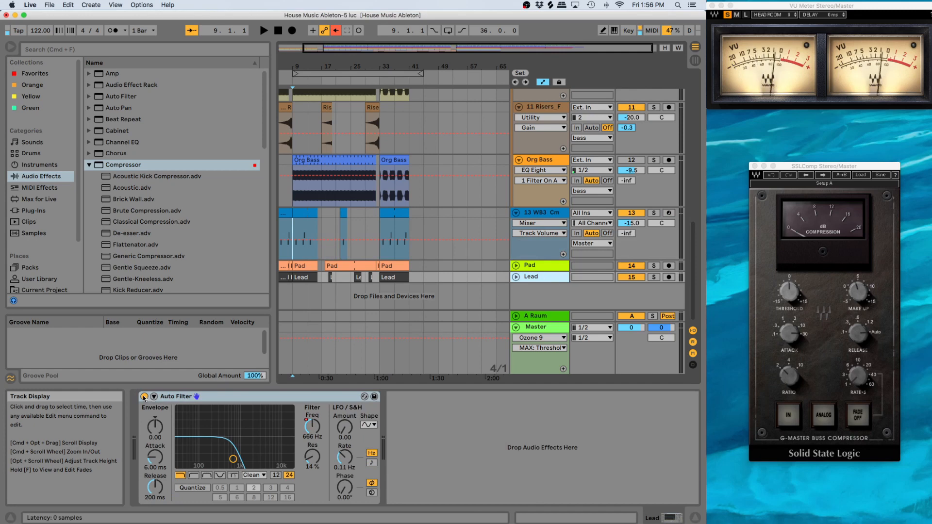
Step: Deactivate the Lead track's Auto Filter, play the soloed lead from bar 9, and stop playback
click(144, 397)
key(space)
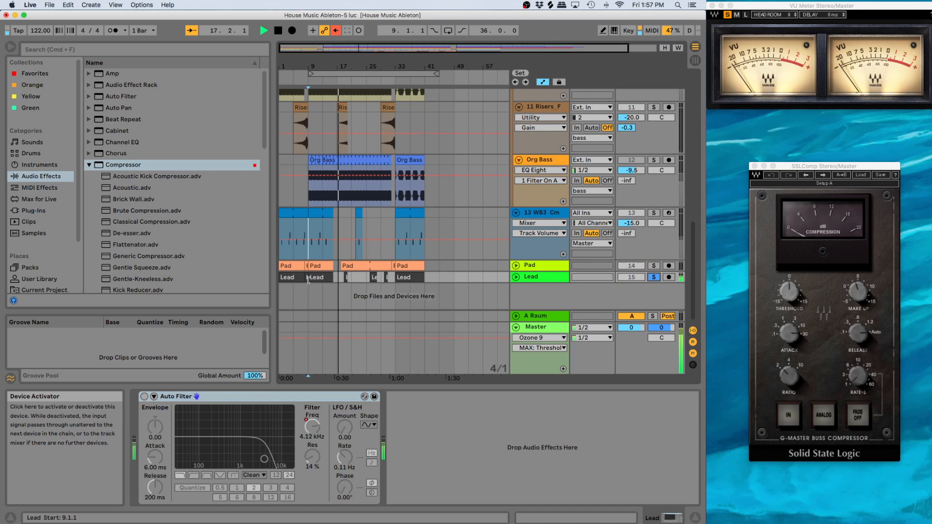
key(space)
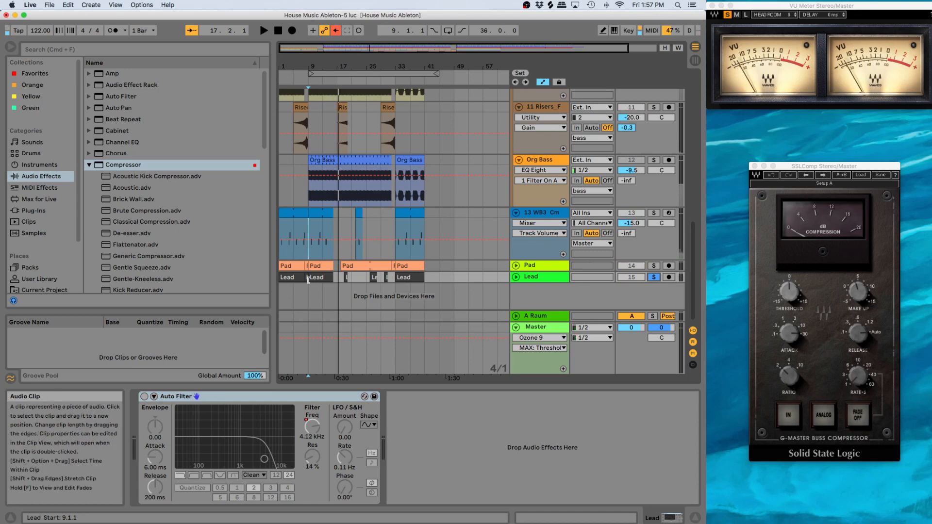
Step: Play the soloed lead from bar 9 with its Auto Filter off, reactivate the filter, and stop playback
key(space)
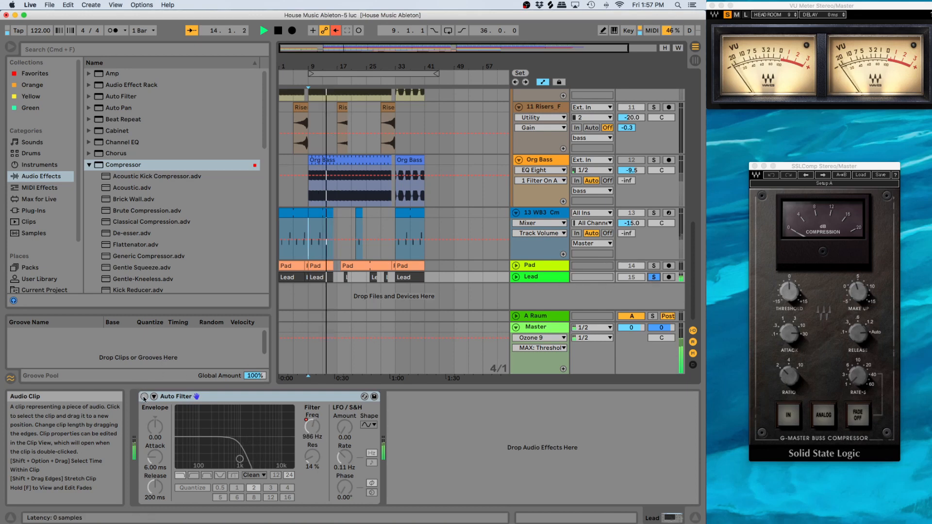
key(space)
key(Tab)
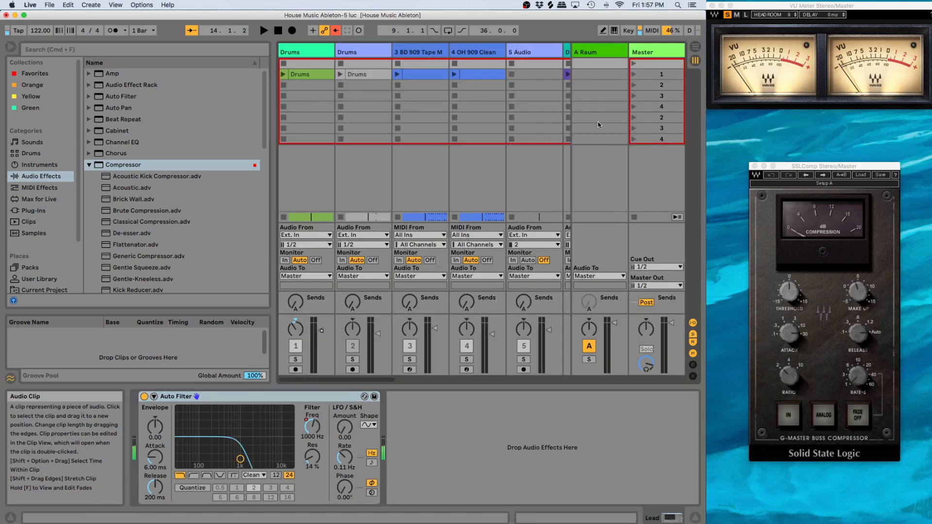
key(Tab)
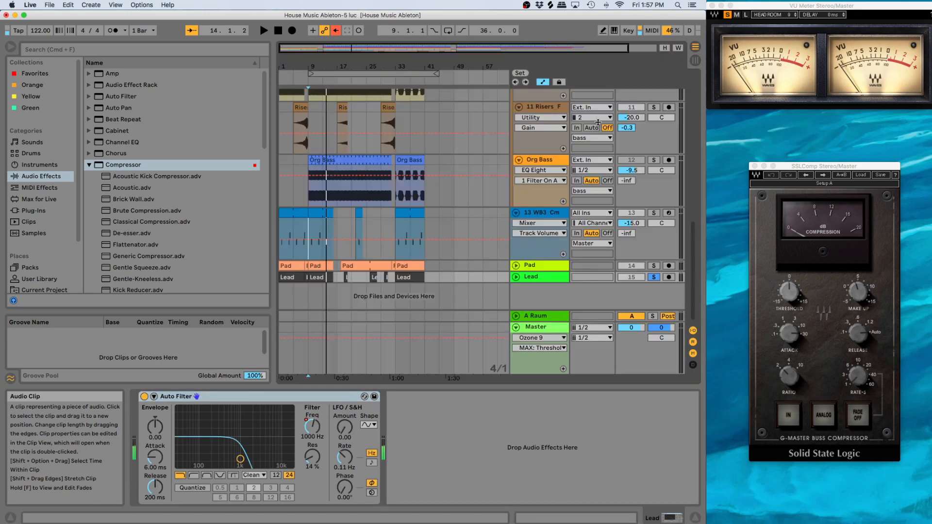
Step: Unfold the Lead track and show the automation of its Auto Filter frequency
click(516, 277)
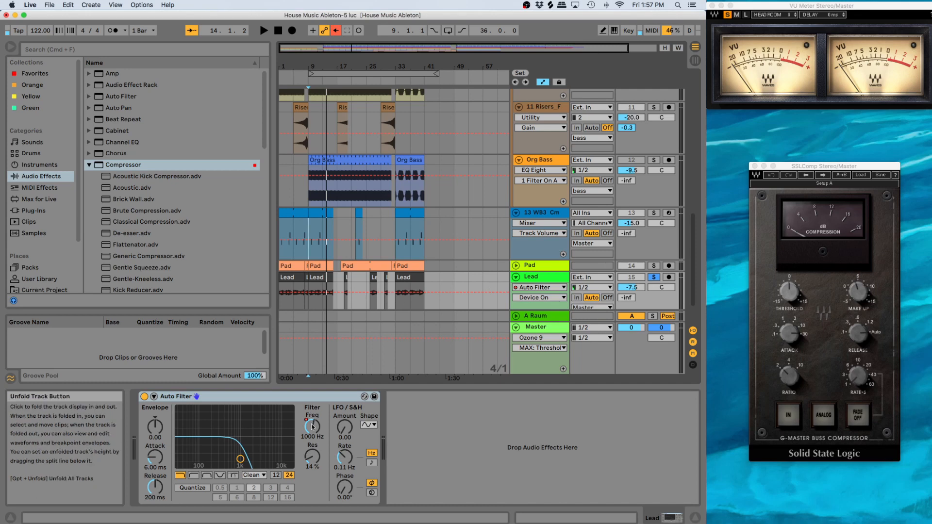
right_click(312, 427)
click(343, 432)
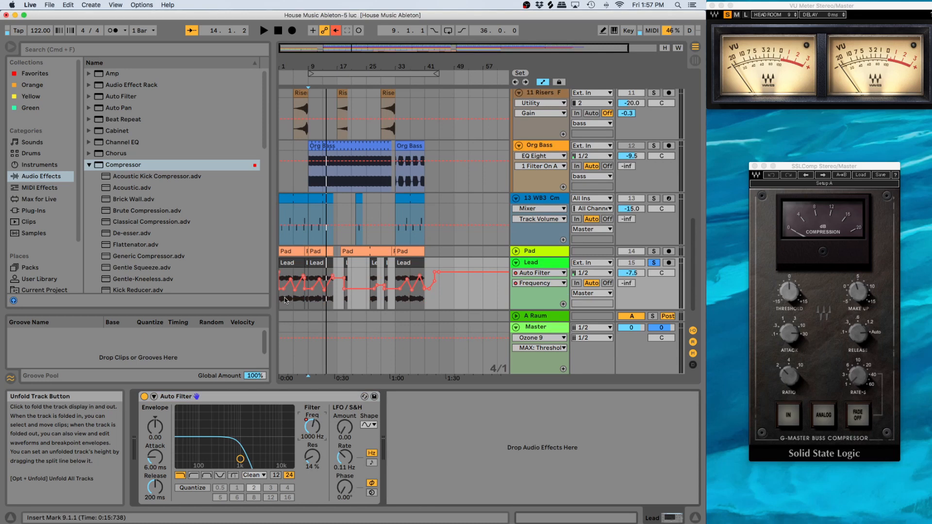
Step: Play the soloed lead from the start of the song to hear its filter frequency automation, and stop playback
key(Home)
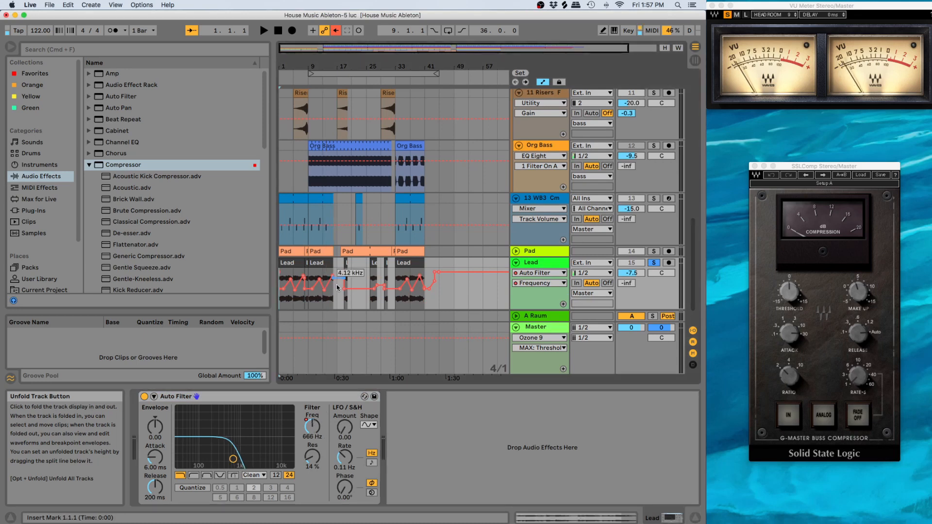
key(space)
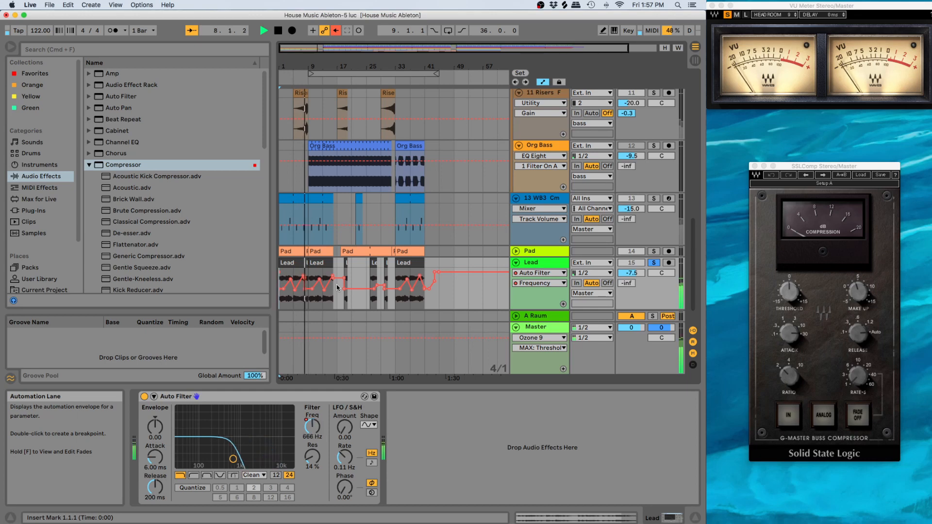
key(space)
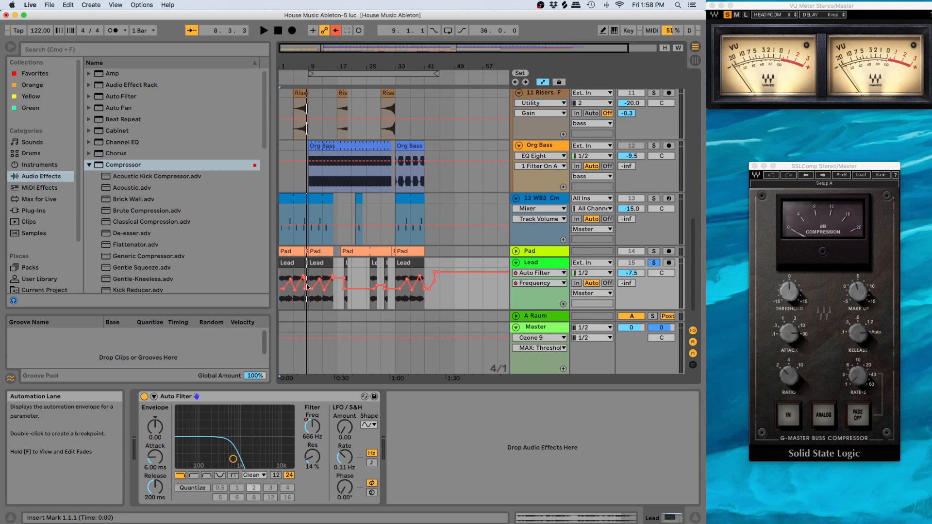
mouse_move(307, 287)
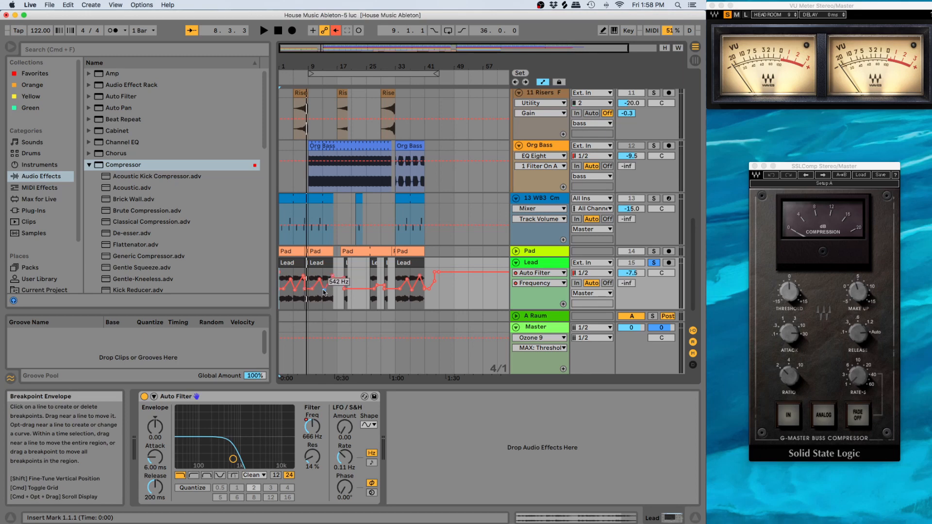
click(324, 291)
key(super+z)
Step: Open the Raum reverb on the A Raum return track and check the tracks' sends in the Session mixer
mouse_move(327, 292)
click(536, 319)
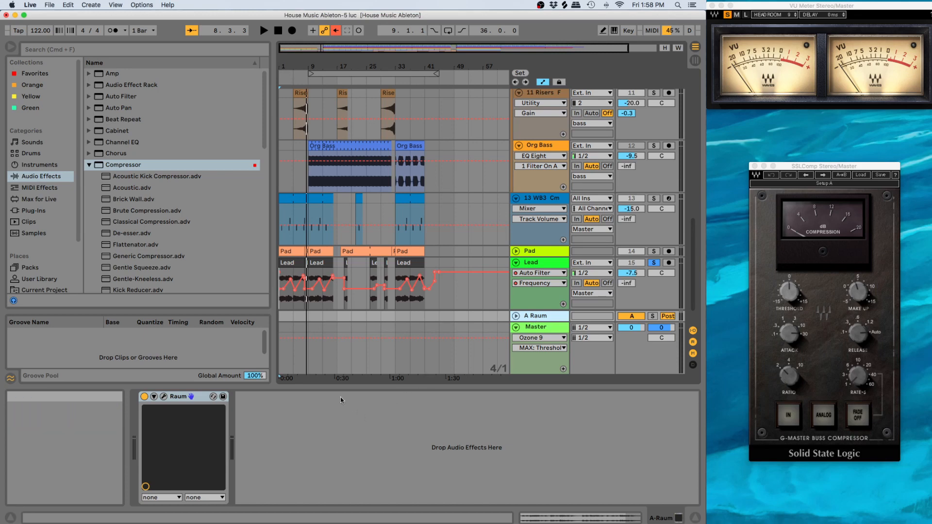
click(163, 397)
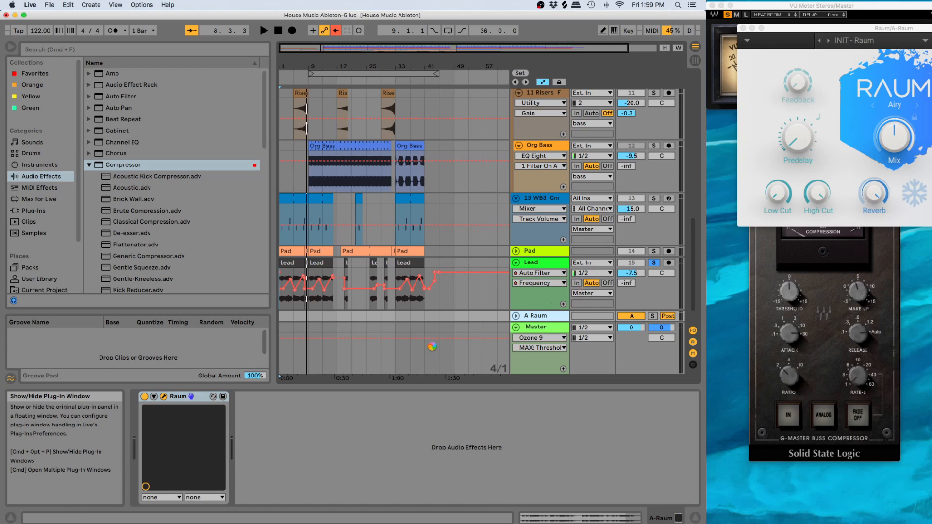
key(Tab)
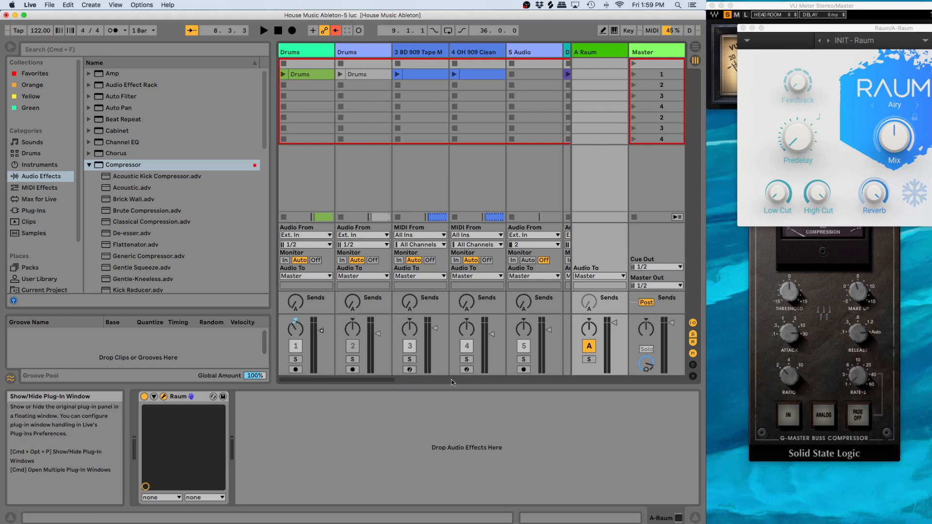
drag(462, 380, 488, 380)
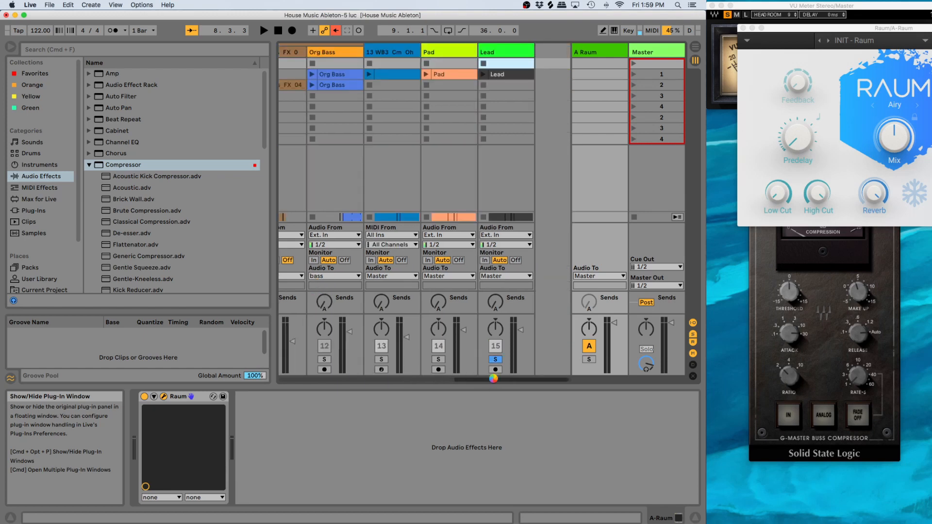
click(354, 380)
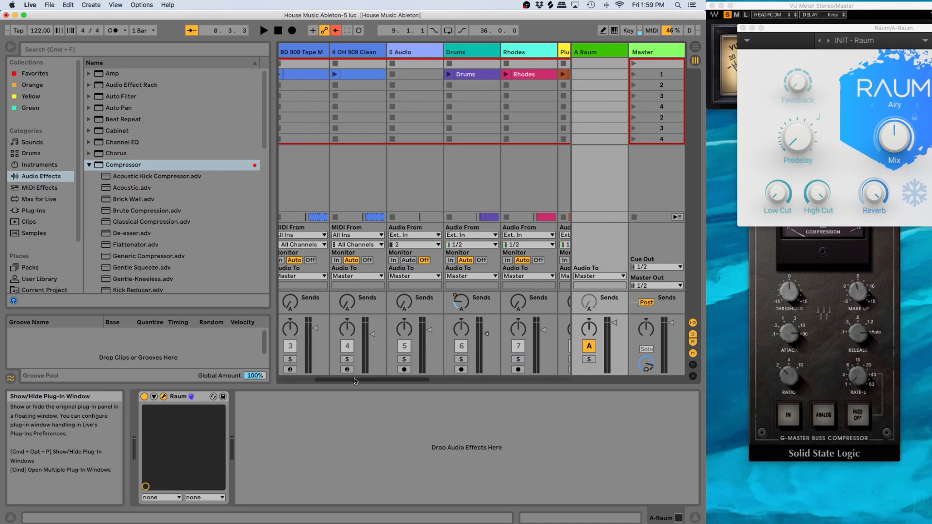
key(Tab)
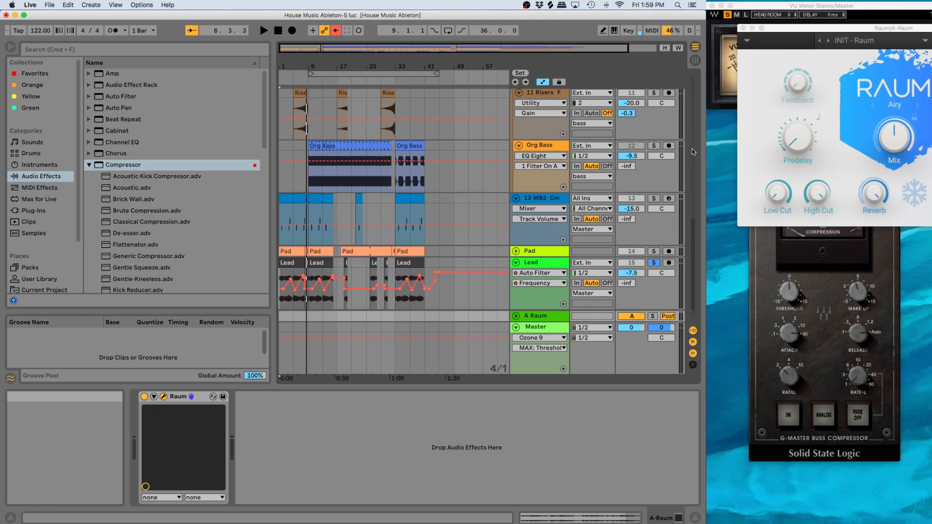
Step: Select Drums track 6 and show its volume automation followed by its A-Raum send automation
scroll(692, 149, up, 10)
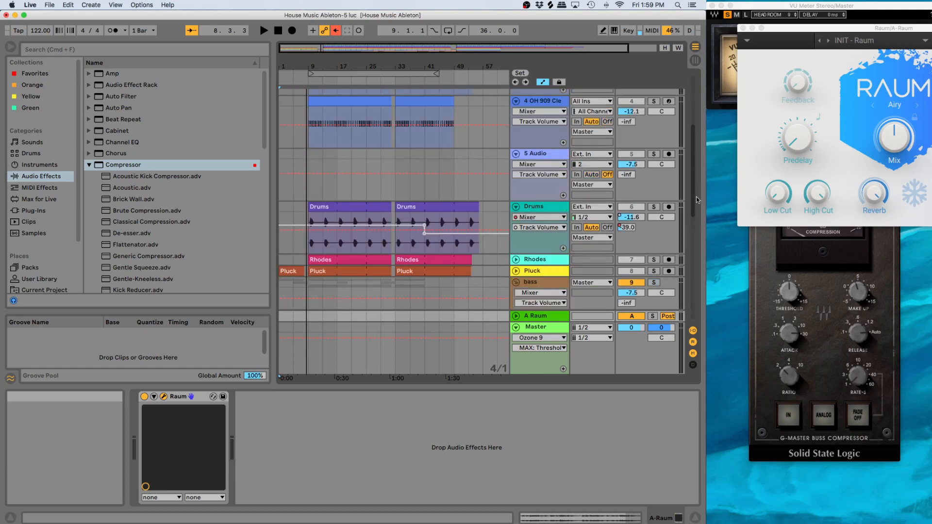
click(534, 207)
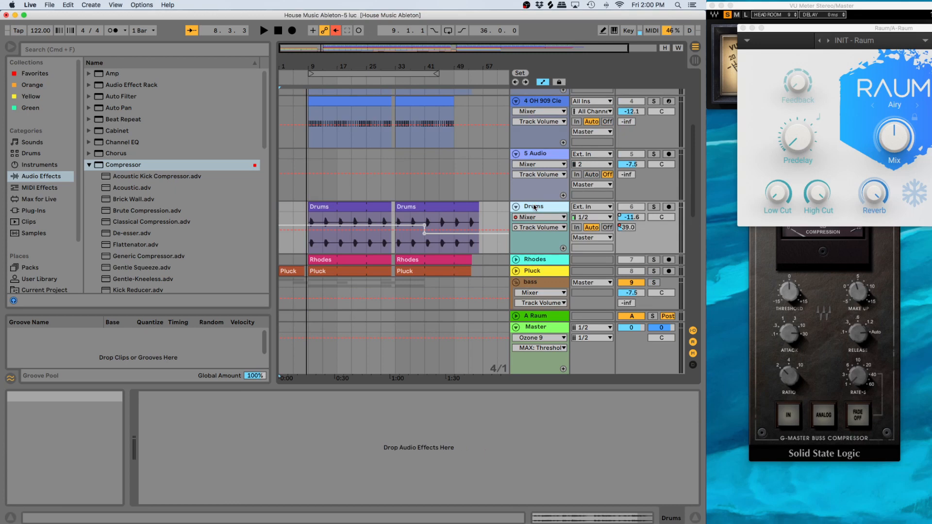
right_click(631, 220)
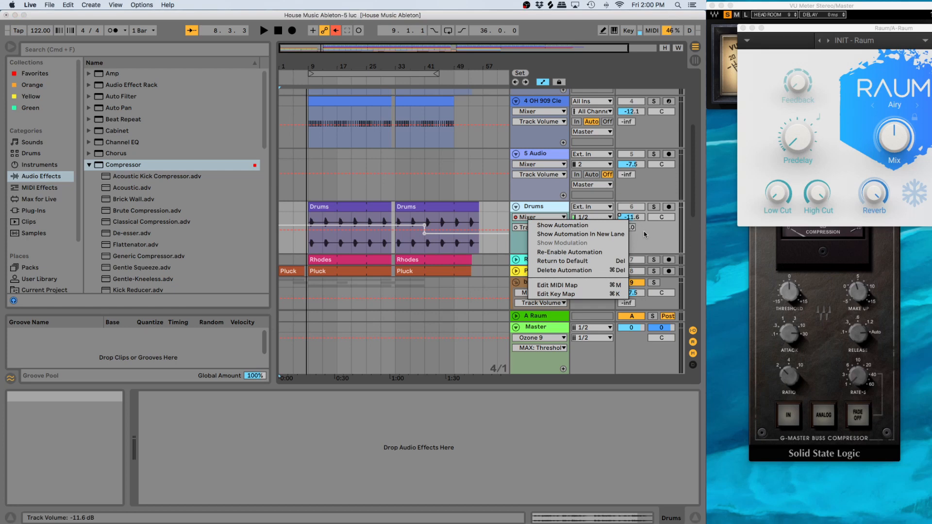
click(620, 226)
drag(621, 226, 627, 230)
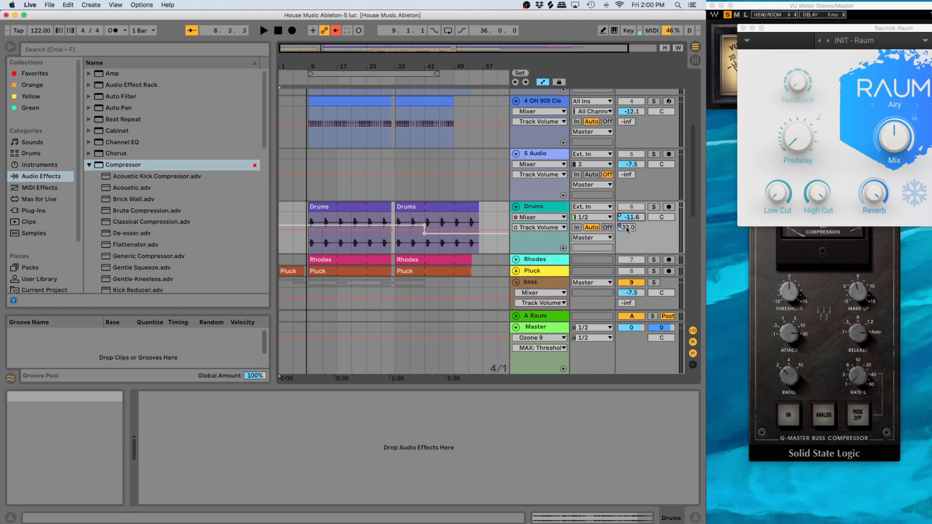
right_click(626, 229)
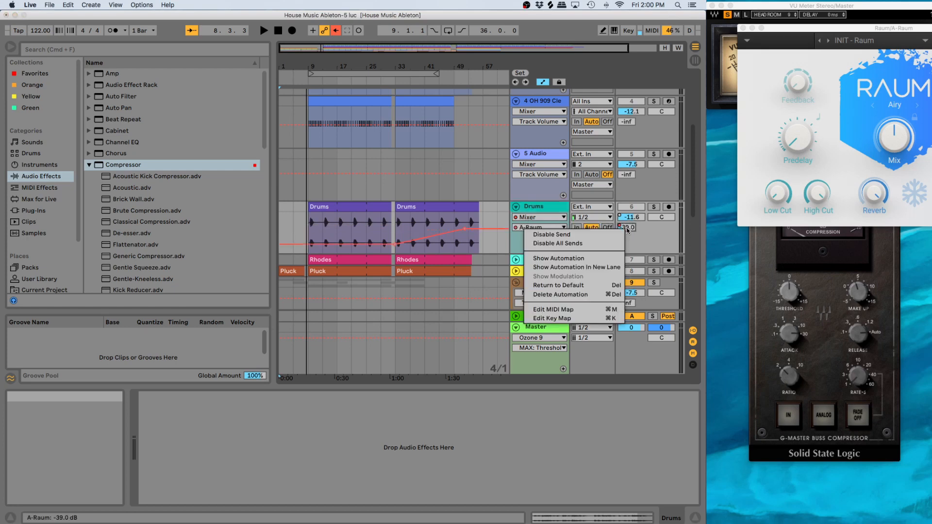
click(581, 259)
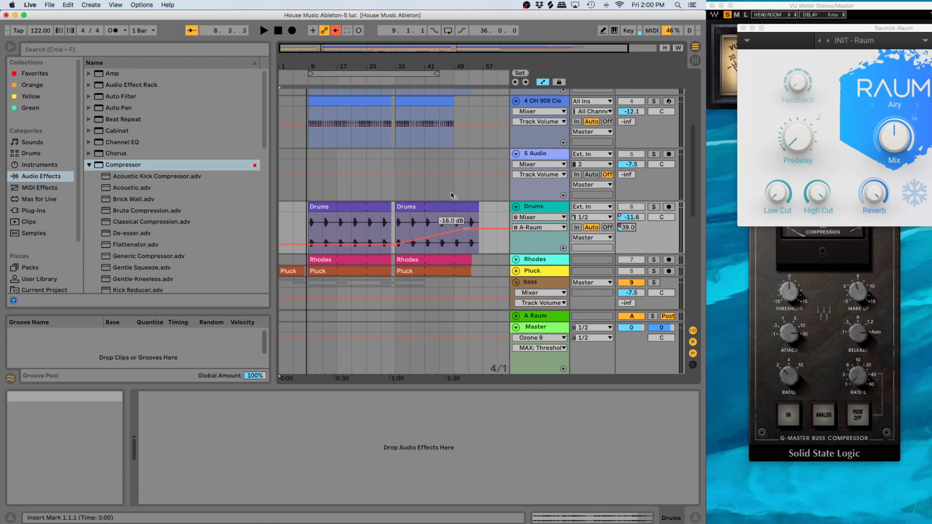
Step: Play Drums track 6 soloed from bar 45 to hear the reverb send rise, turn its solo off, and stop playback
click(443, 246)
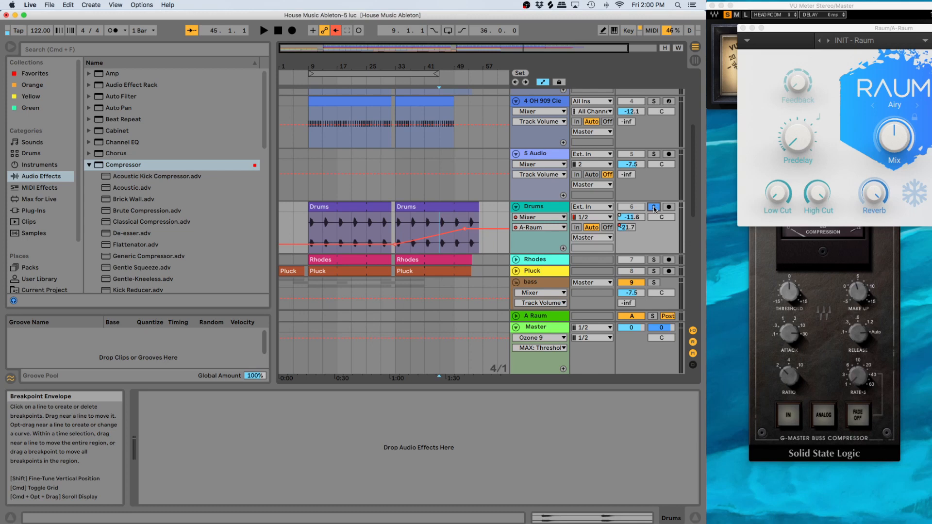
key(space)
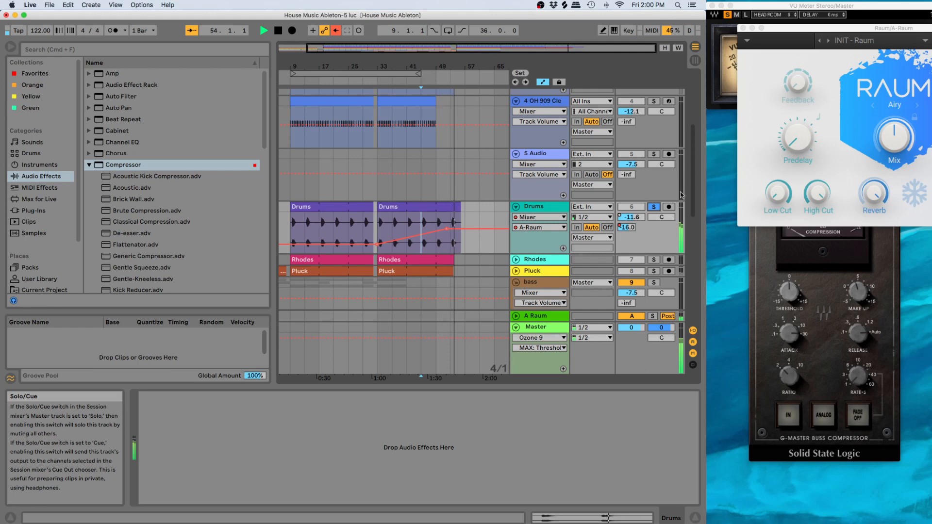
click(657, 210)
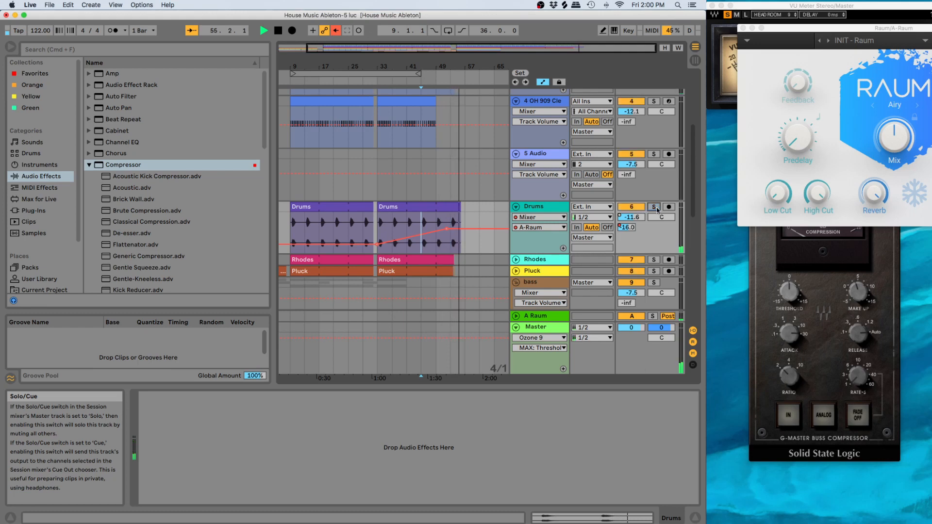
key(space)
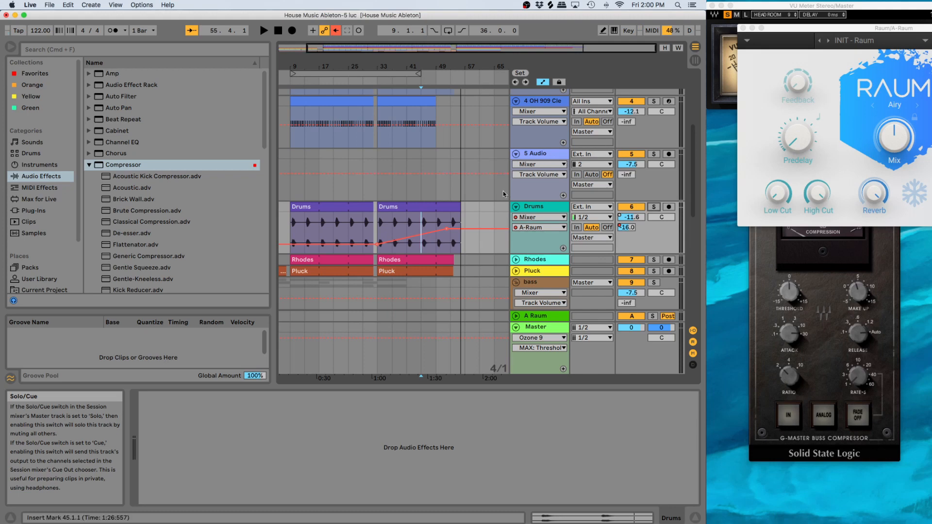
Step: Select the bass group track and open its Kickstart plug-in window
scroll(503, 191, up, 5)
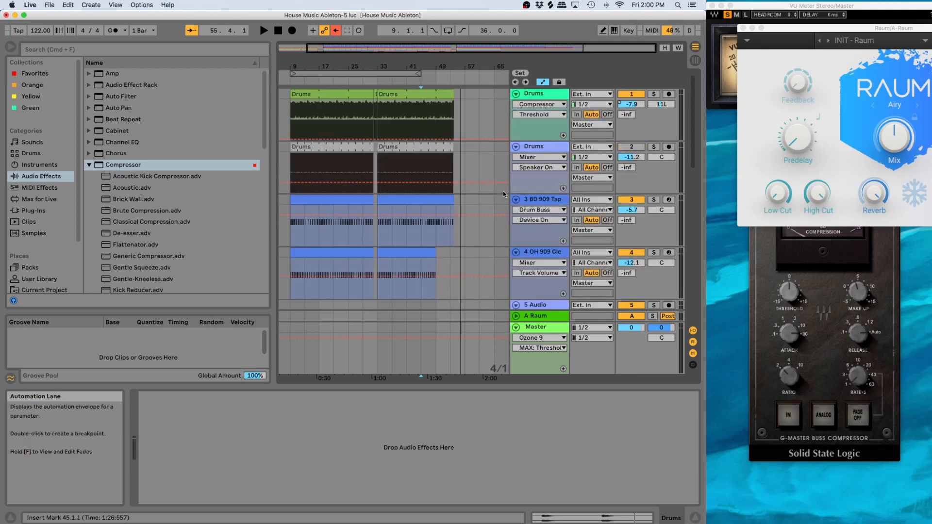
scroll(503, 190, down, 5)
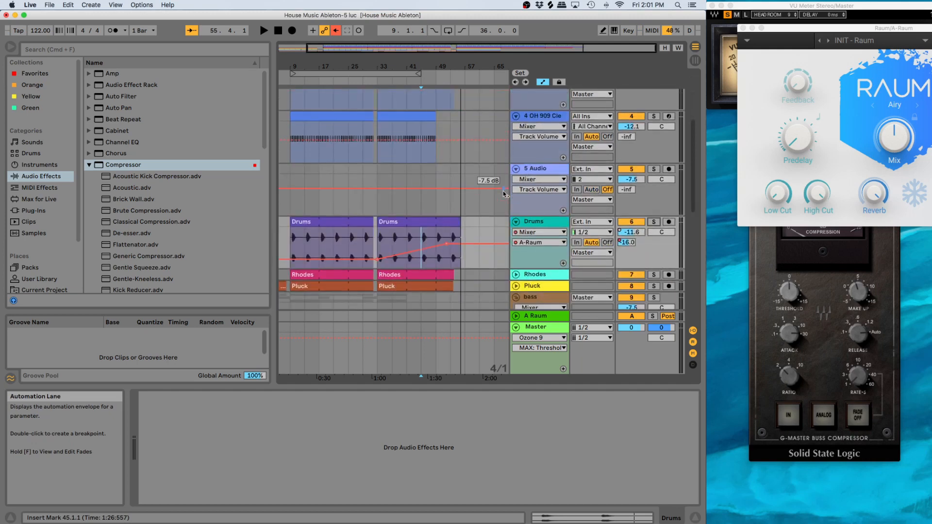
scroll(503, 191, down, 3)
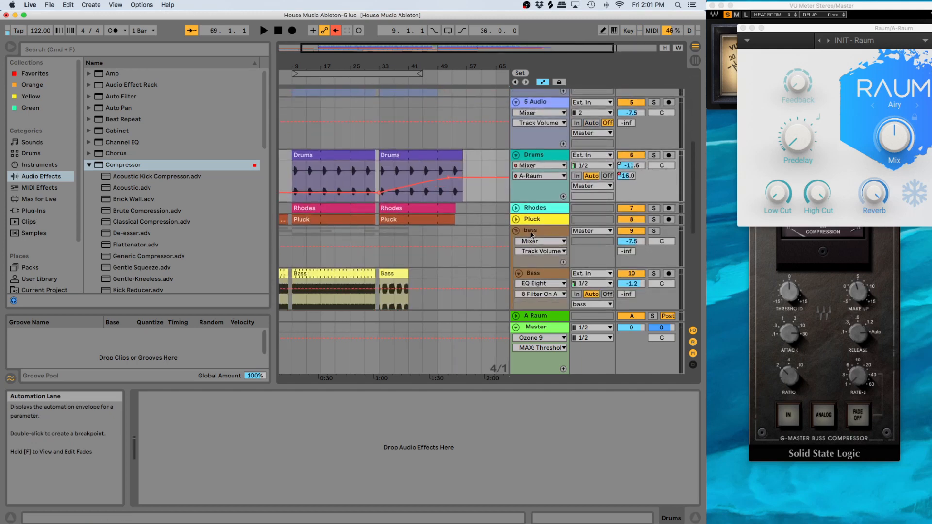
click(531, 231)
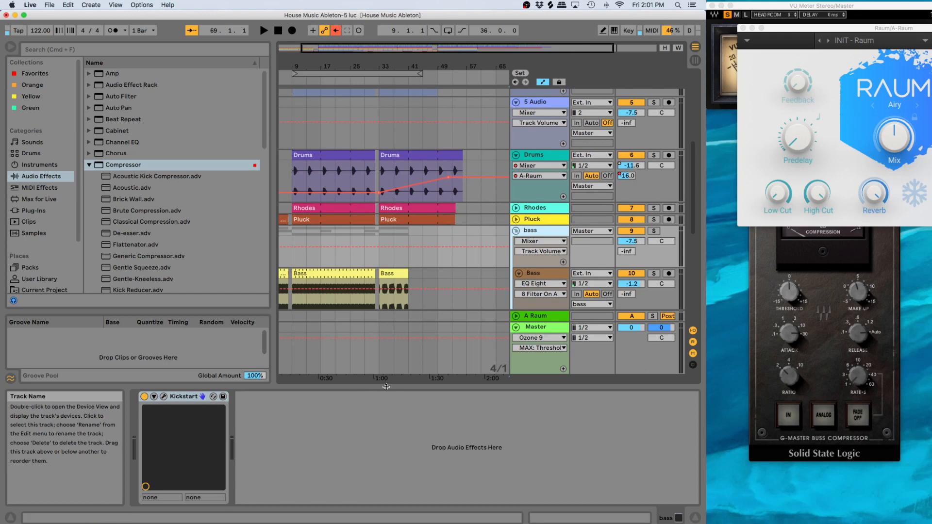
click(165, 398)
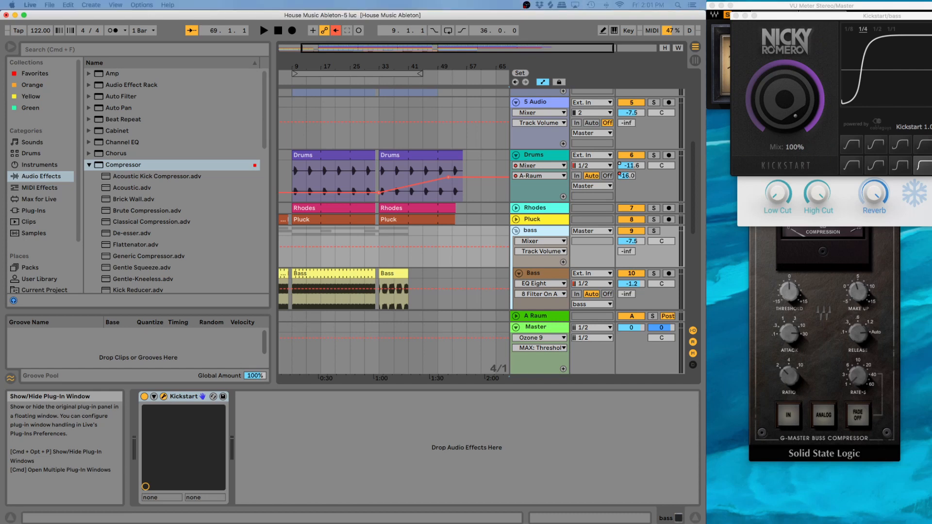
Step: Move the Kickstart window fully into view over the arrangement and close the Raum reverb window
drag(930, 15, 524, 157)
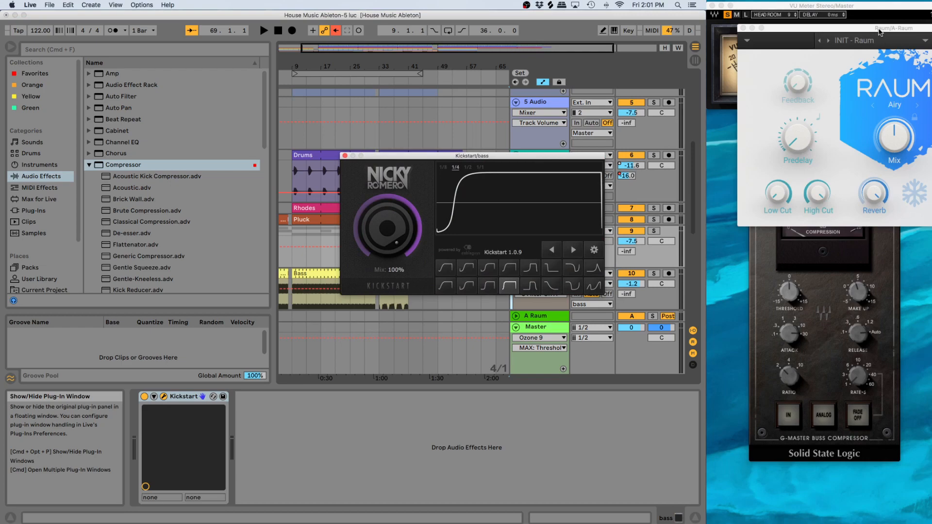
drag(879, 32, 487, 18)
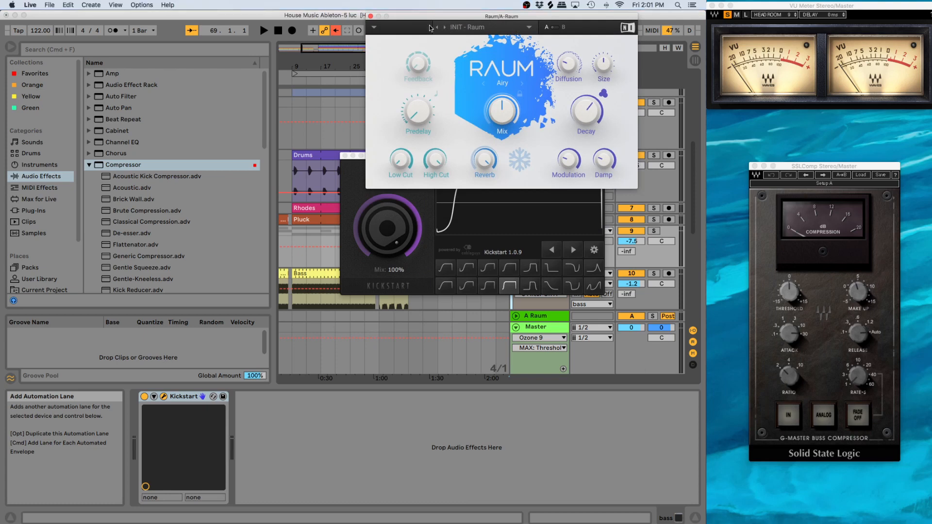
click(371, 17)
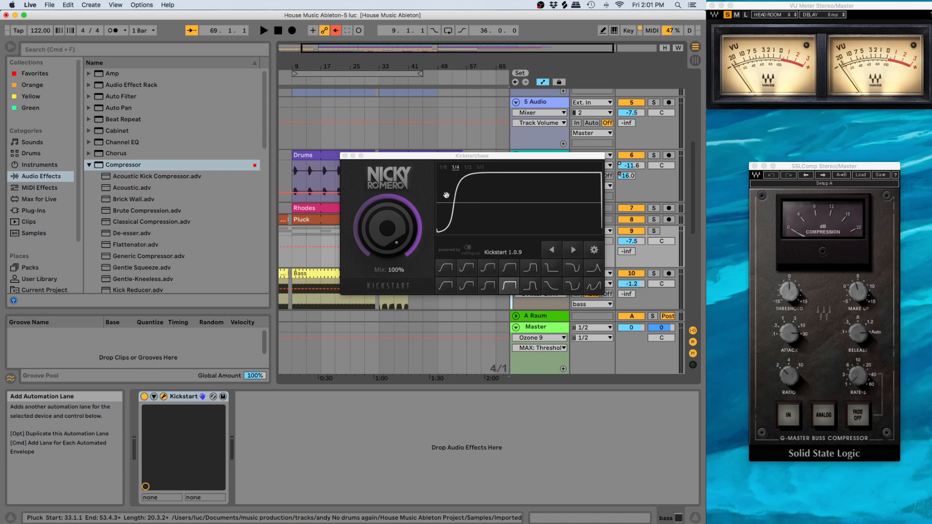
Step: Start playback, try the Subbass Chain curve in the bass group's Kickstart, and close the plug-in window
key(space)
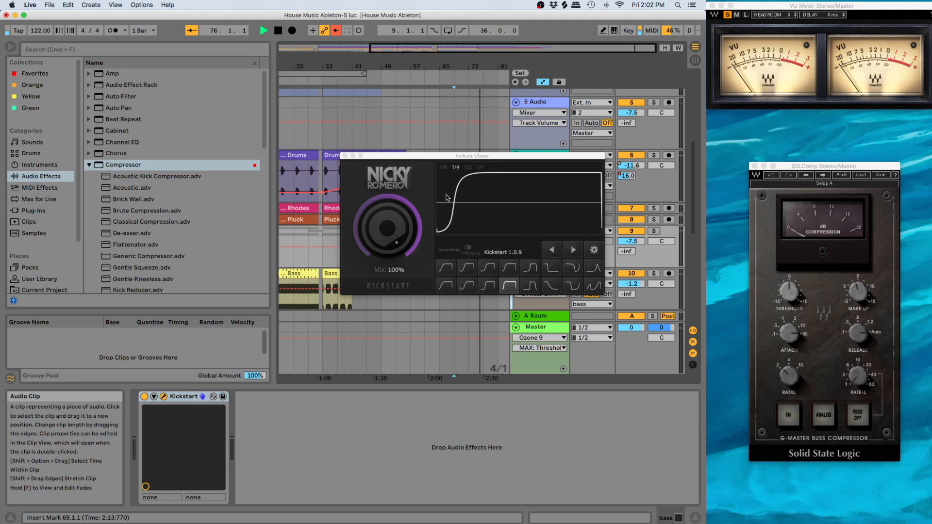
click(531, 267)
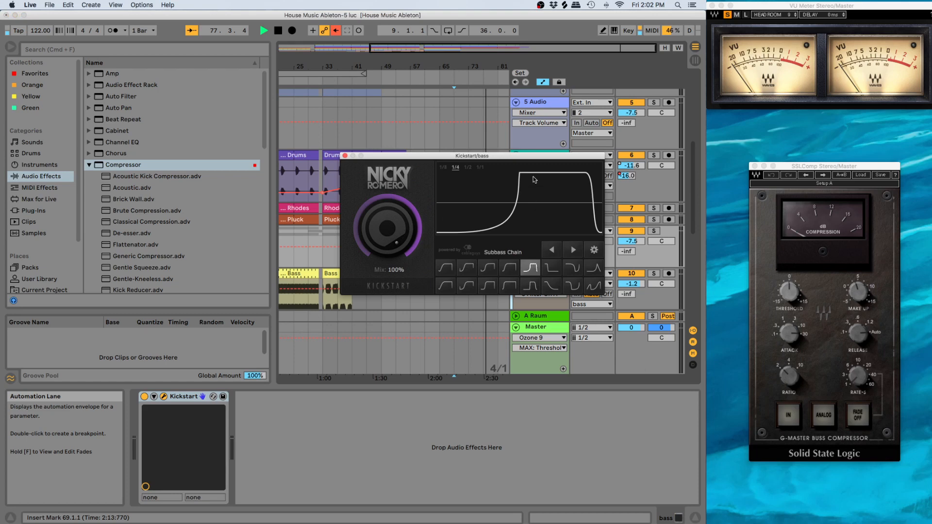
click(470, 266)
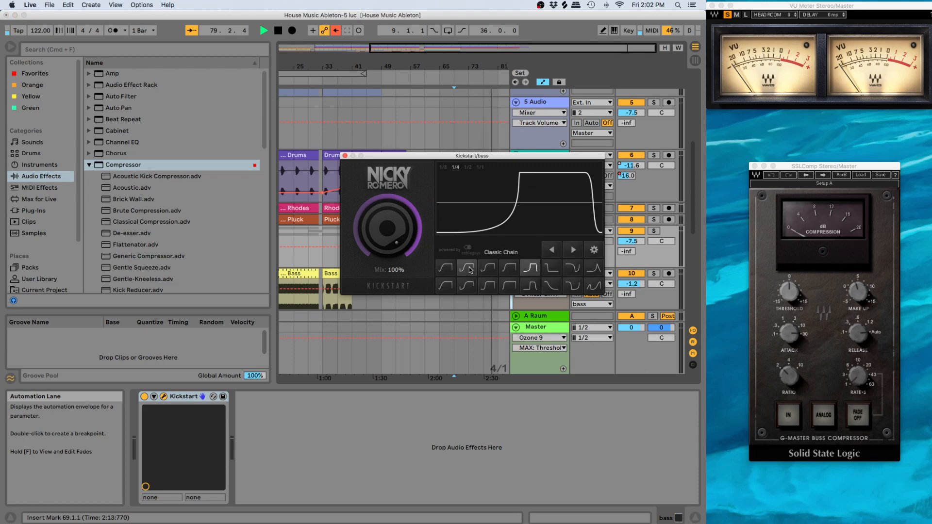
click(504, 267)
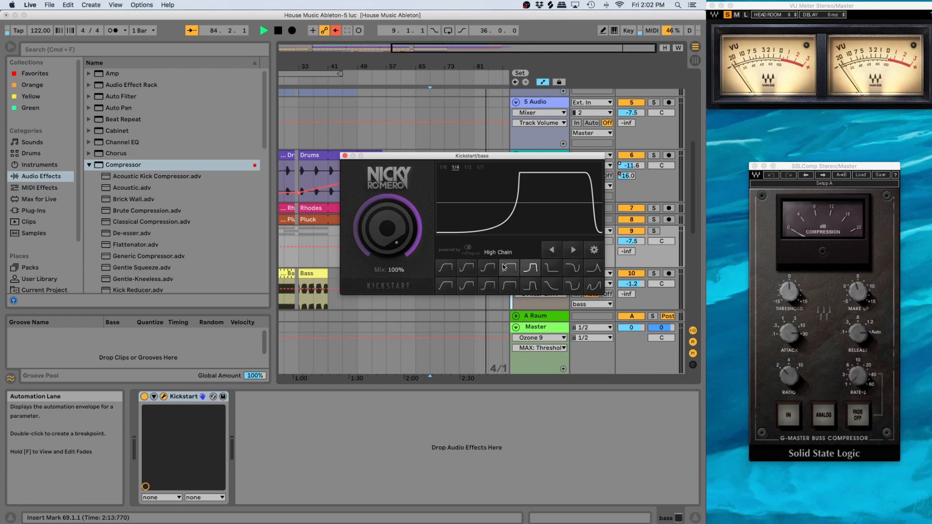
mouse_move(375, 240)
mouse_down()
mouse_move(376, 300)
mouse_move(380, 228)
mouse_up()
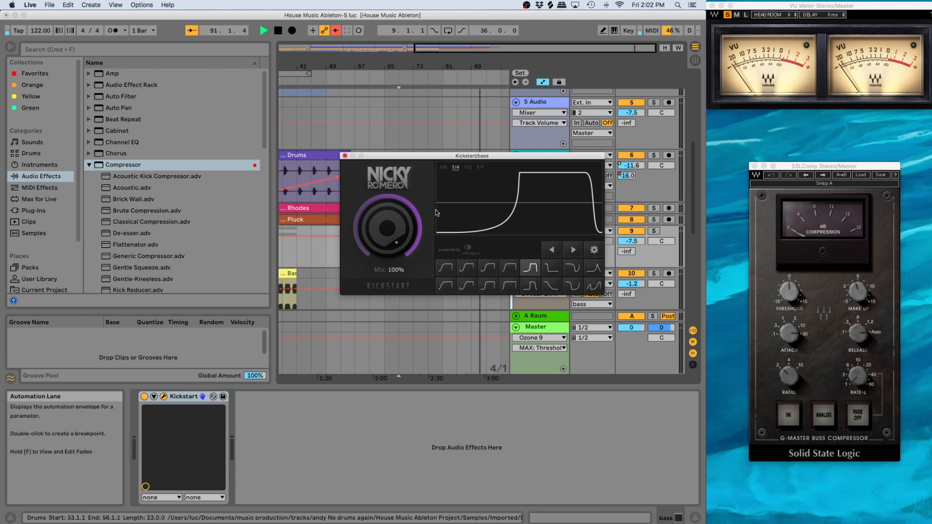
click(346, 156)
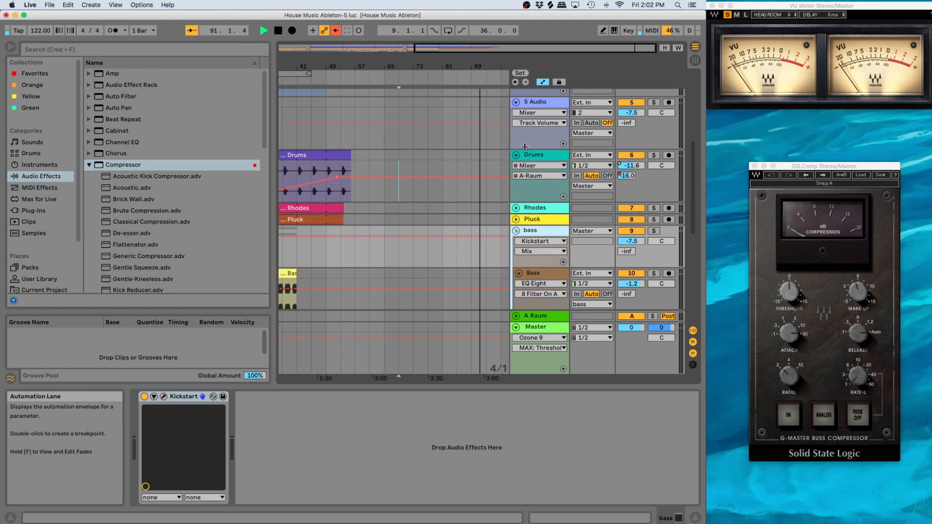
Step: Reopen the bass group's Kickstart, try High Chain, settle on the fourth curve of the lower row, close the plug-in and stop playback
scroll(525, 146, down, 2)
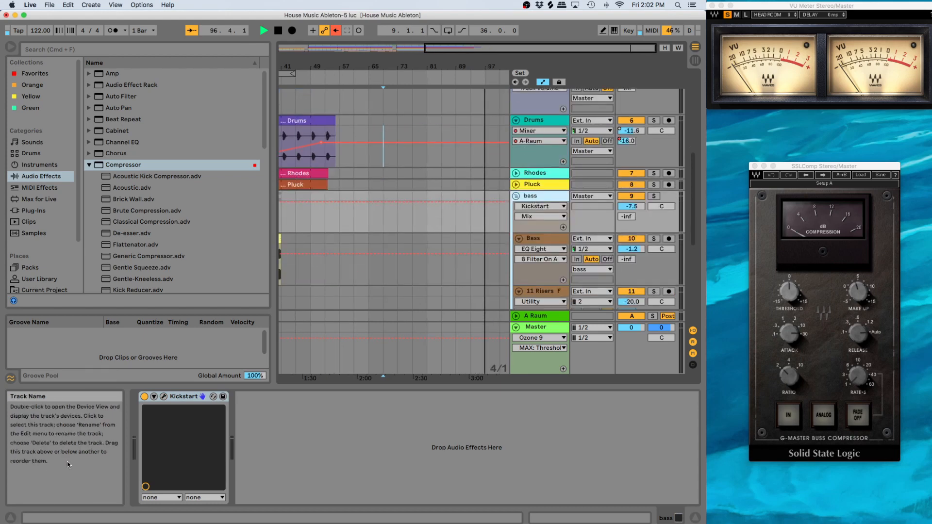
click(164, 396)
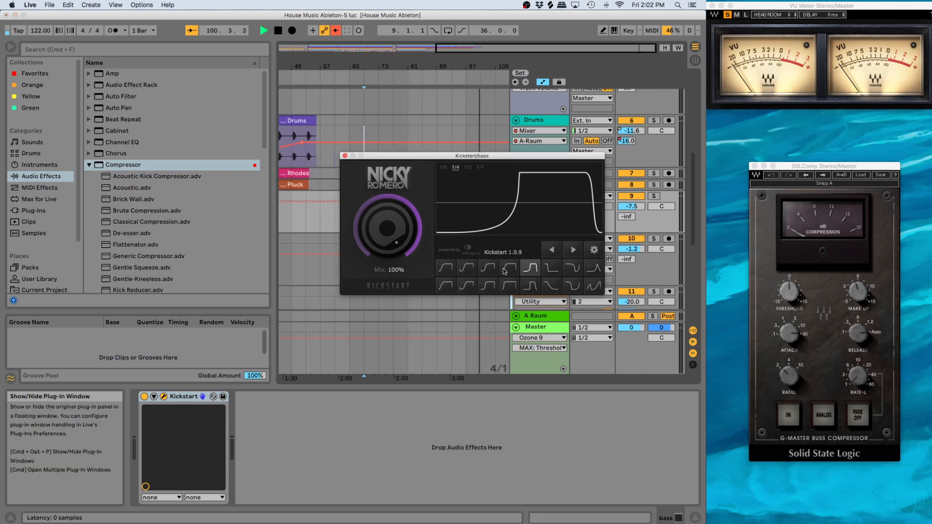
click(508, 267)
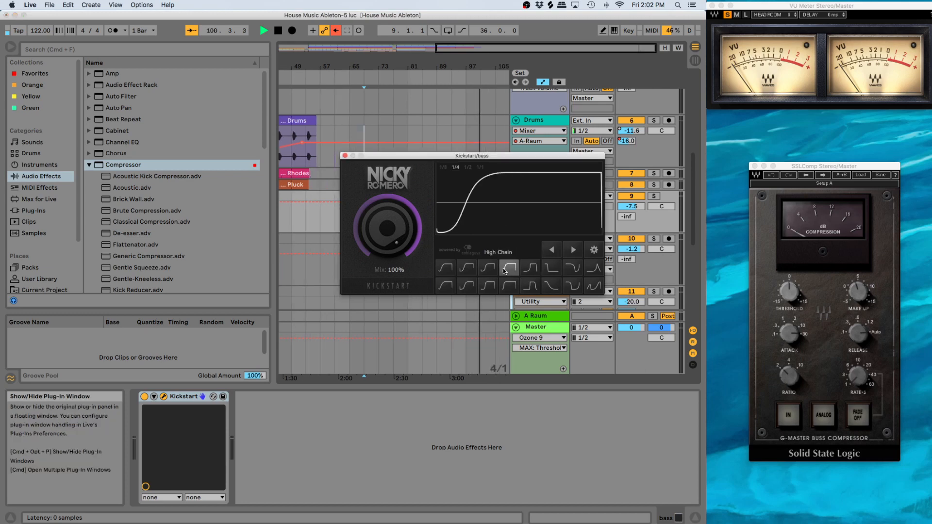
click(510, 285)
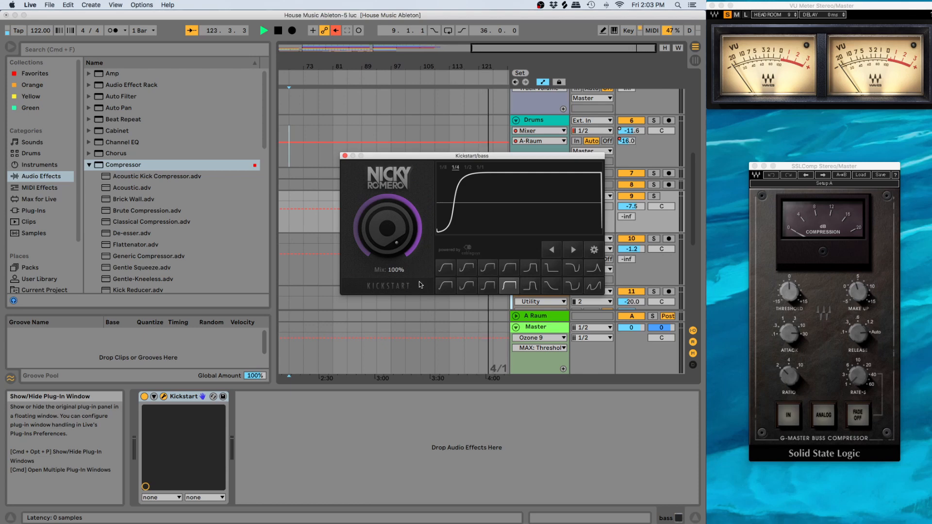
click(344, 156)
key(space)
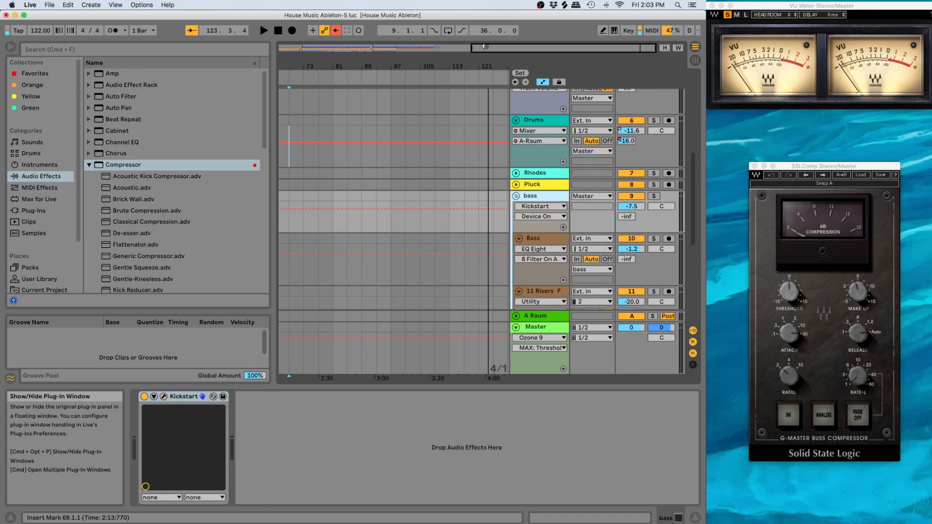
Step: Return to the start of the arrangement and fold the Drums, bass group, 13 WB3 Cm and Lead tracks
drag(484, 47, 293, 48)
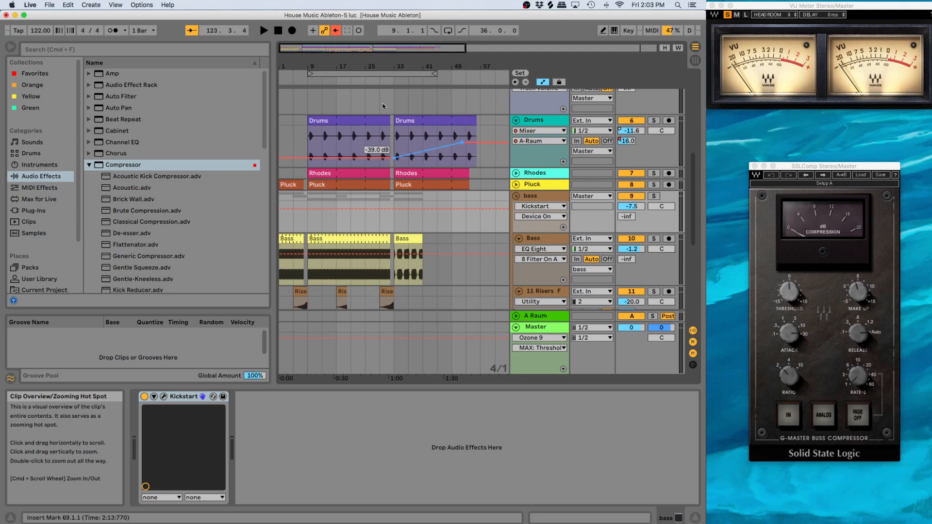
click(516, 120)
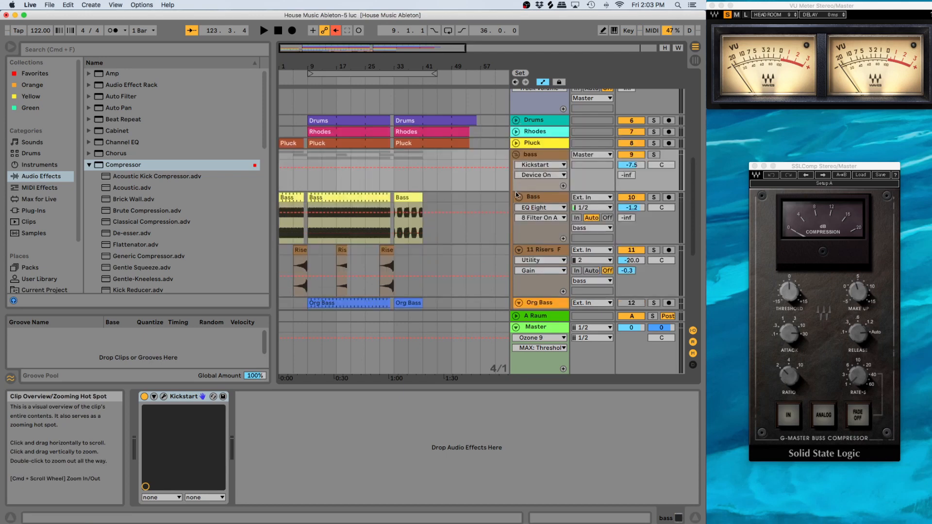
click(516, 155)
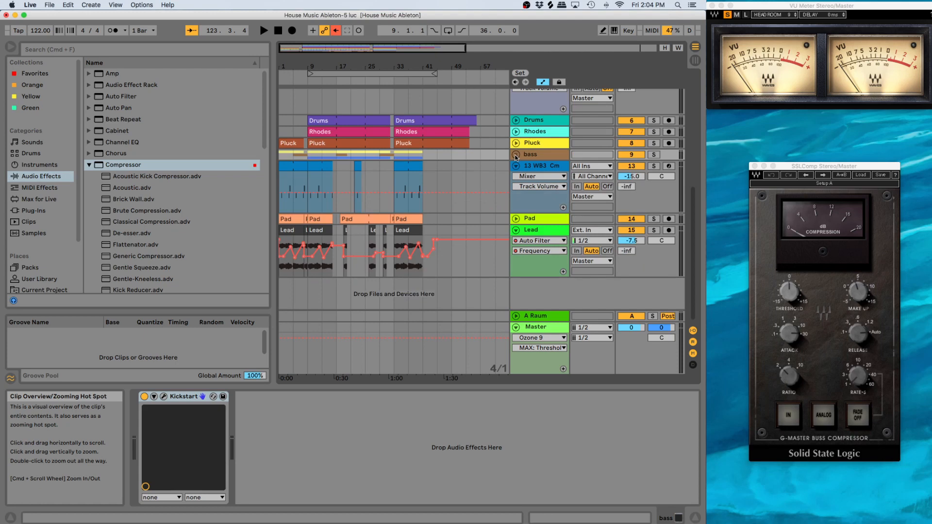
click(516, 166)
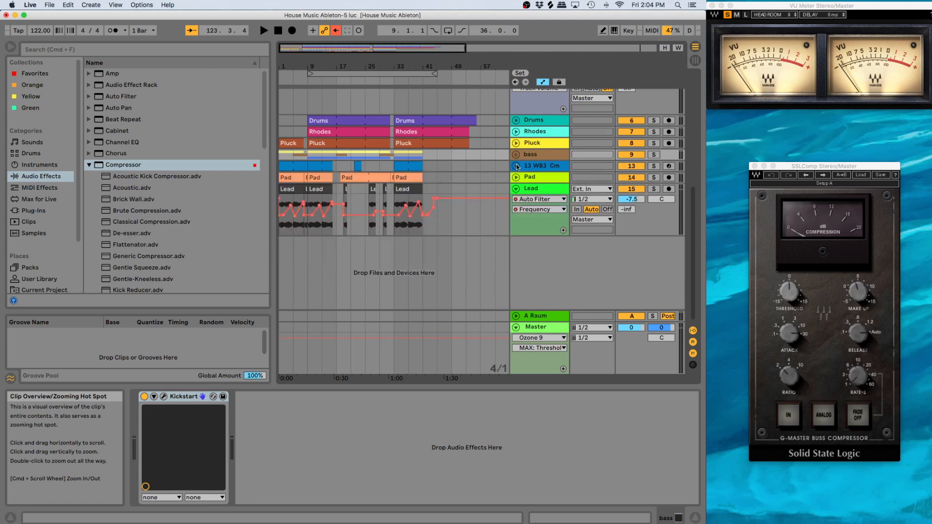
click(516, 190)
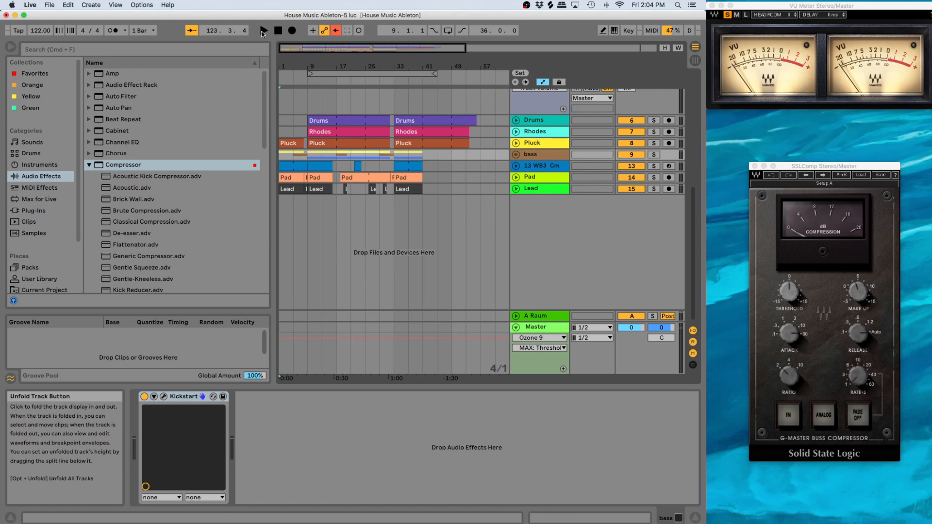
Step: Play the arrangement from the start and show the Master track's device chain from Auto Filter onward
click(263, 32)
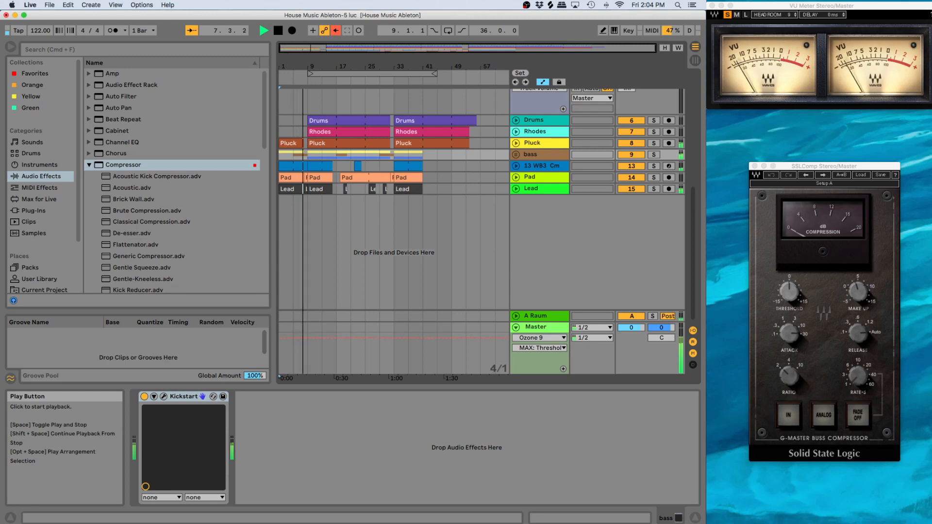
key(super+Tab)
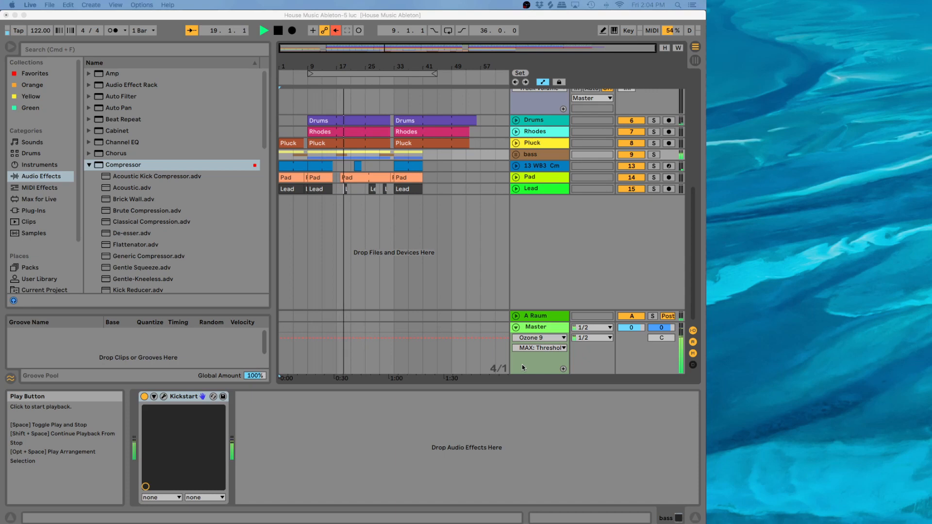
key(super+alt+p)
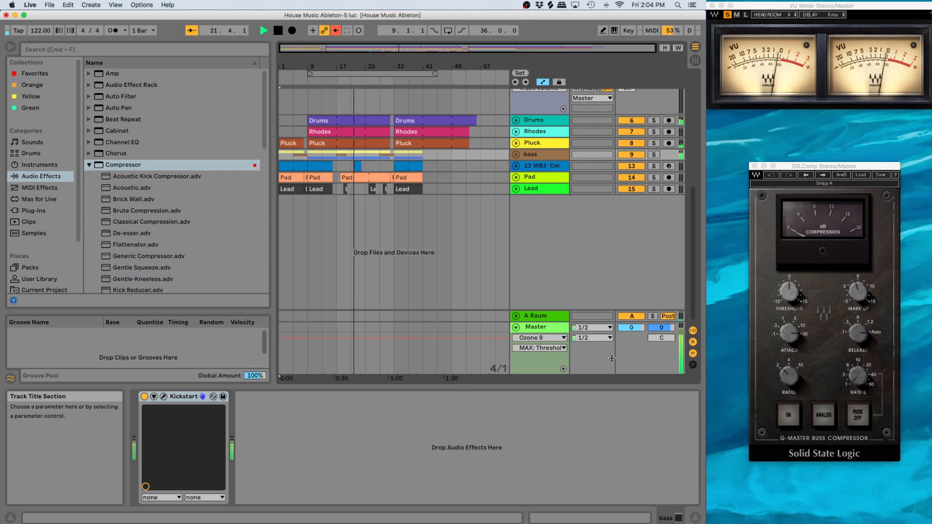
click(575, 351)
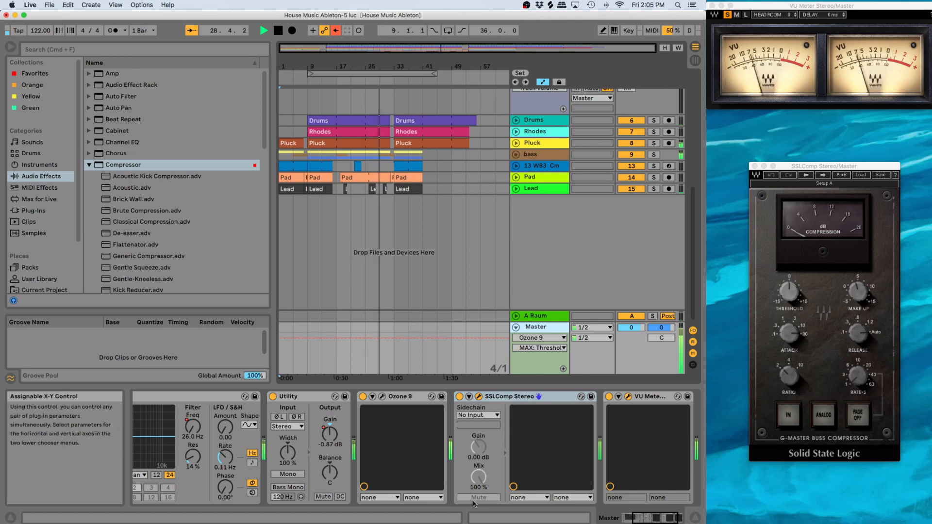
click(606, 516)
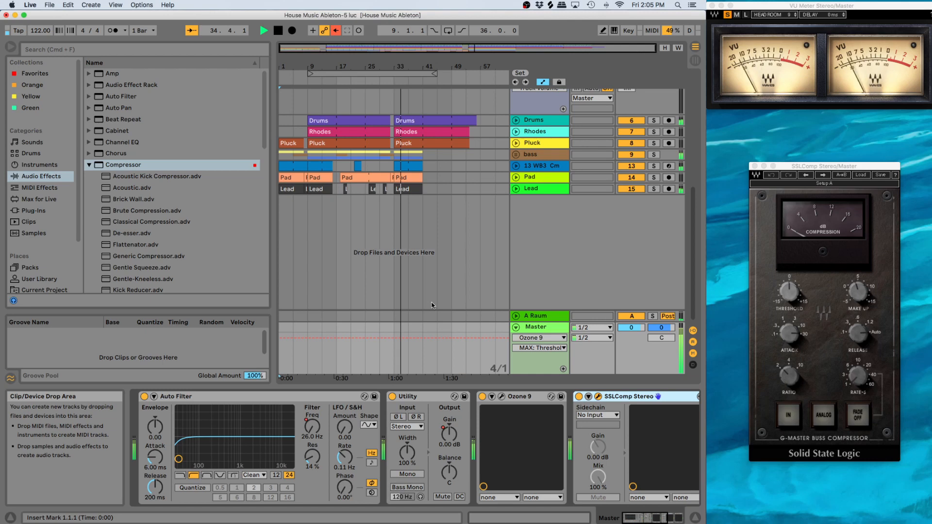
Step: Stop playback and place the insert marker at bar 29 on the Master track
key(space)
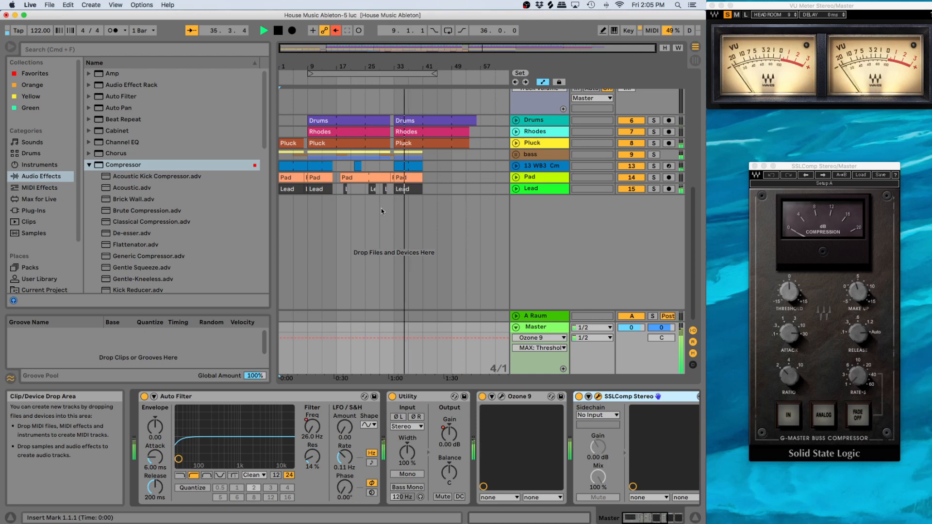
click(381, 208)
key(space)
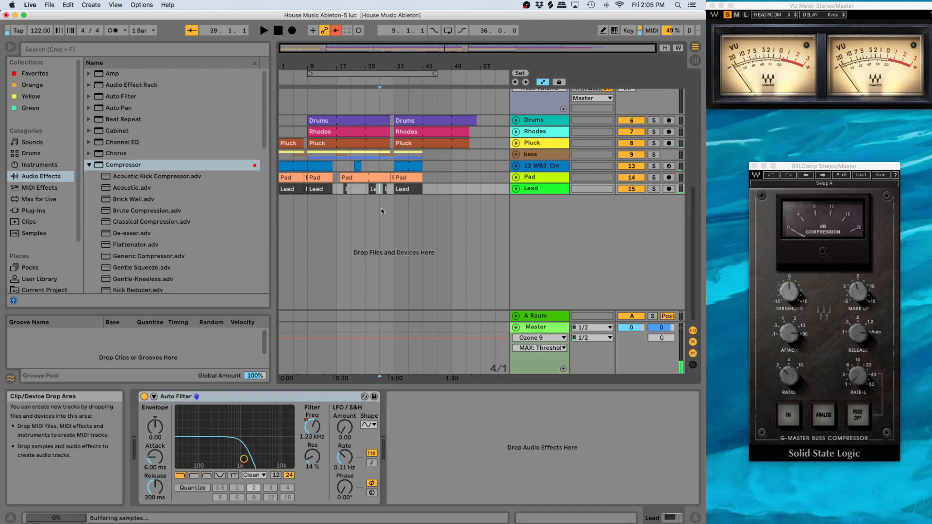
click(380, 102)
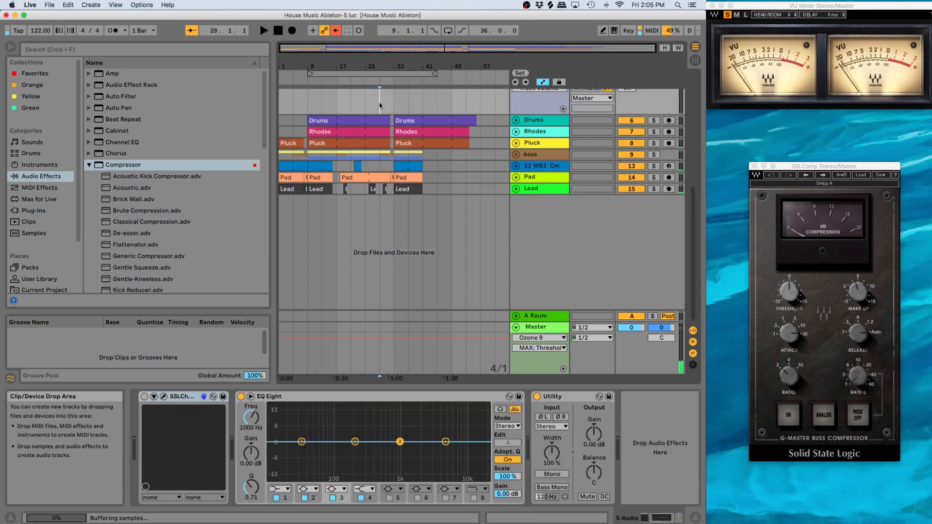
click(382, 354)
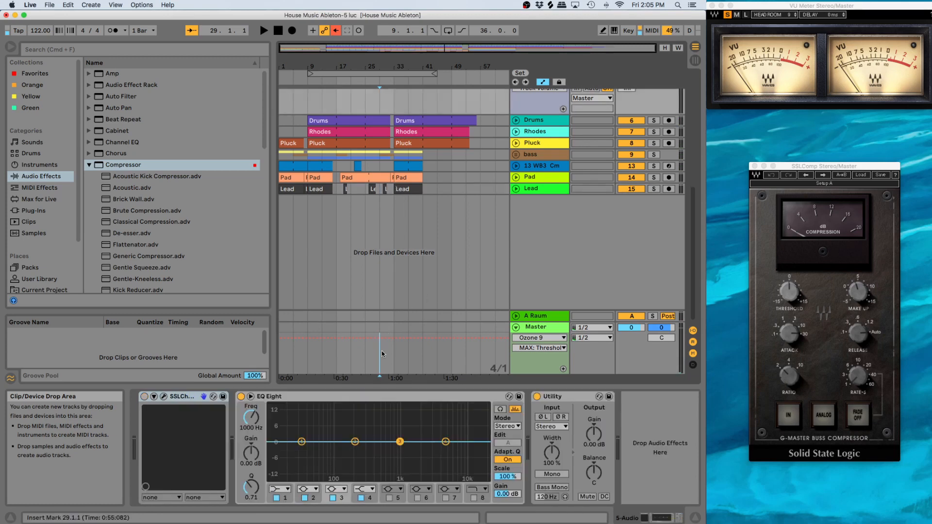
Step: Select the Master track and show its Auto Filter Frequency automation
click(538, 350)
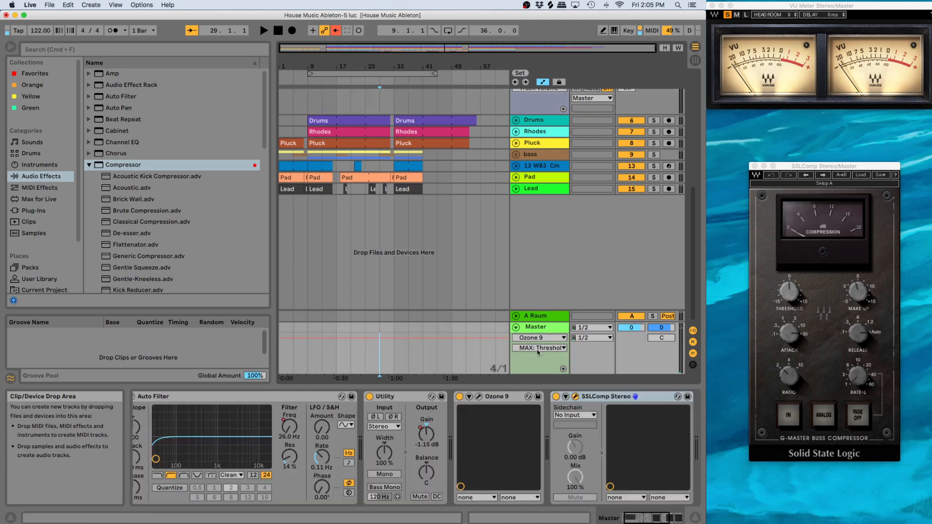
click(537, 348)
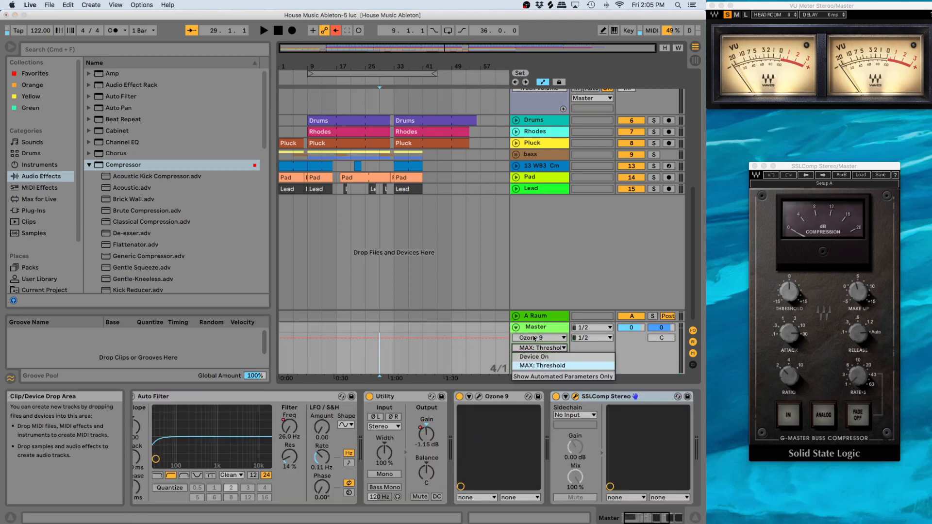
click(537, 366)
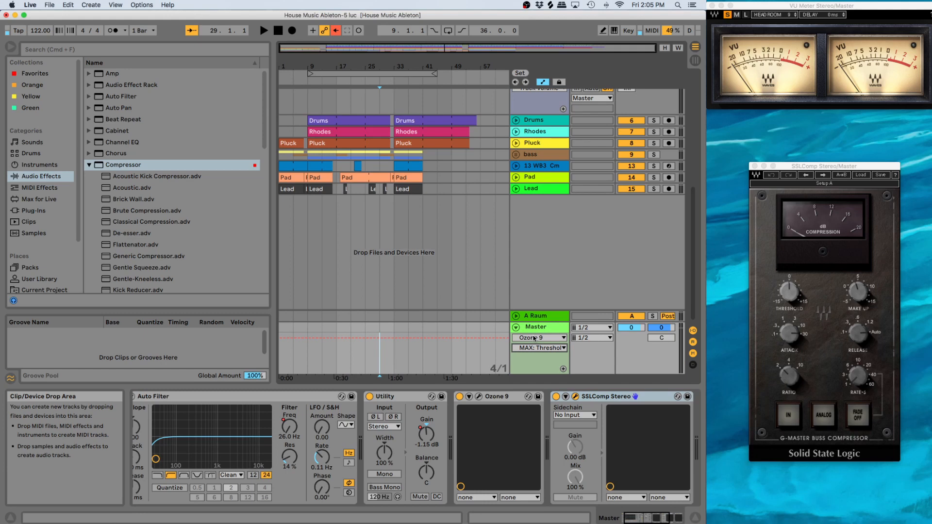
click(535, 338)
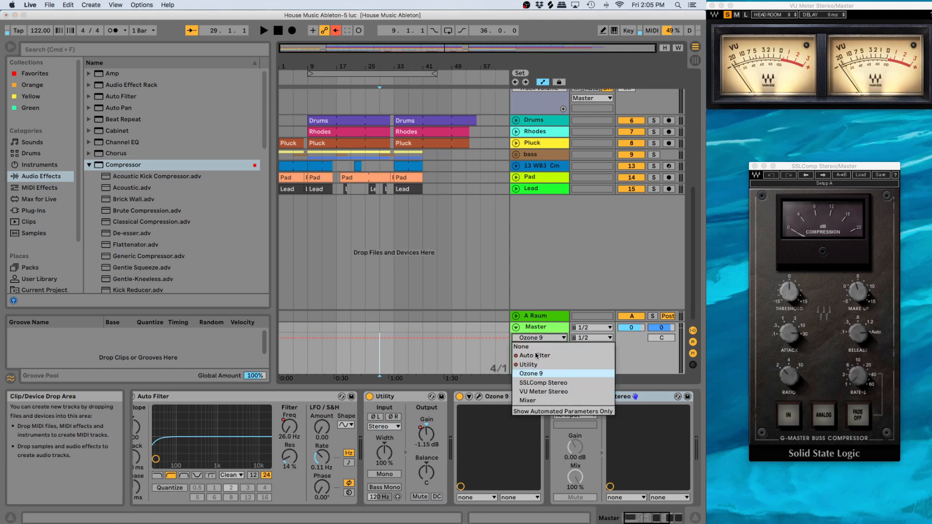
click(536, 356)
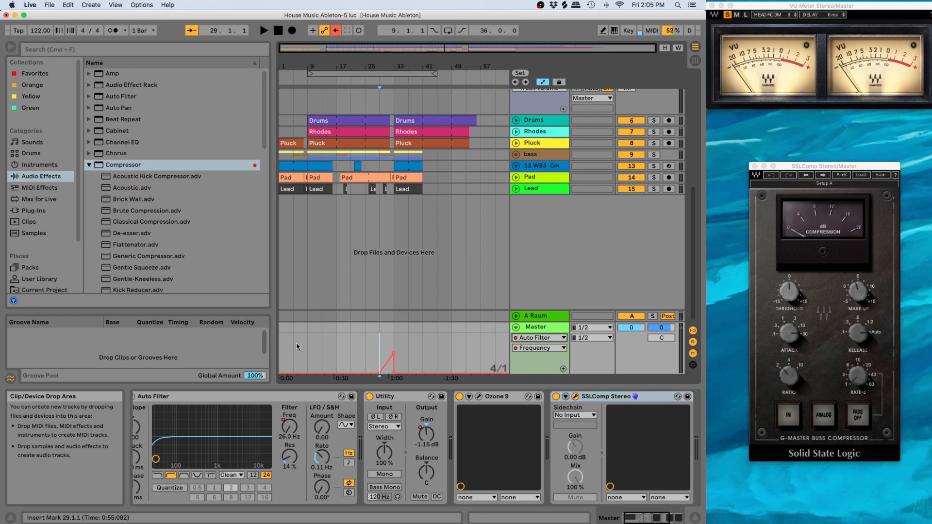
Step: Play the arrangement from bar 25 to hear the Master's filter automation, and stop playback
click(369, 348)
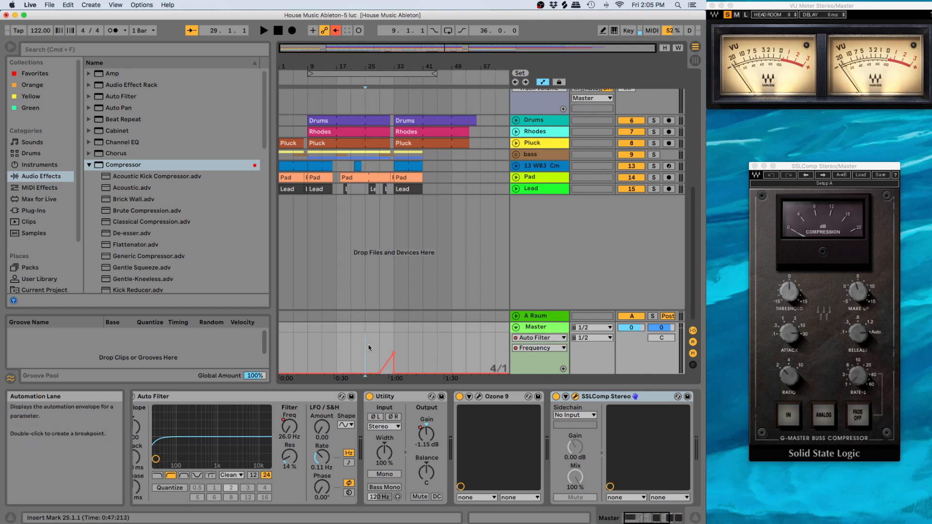
key(space)
key(space)
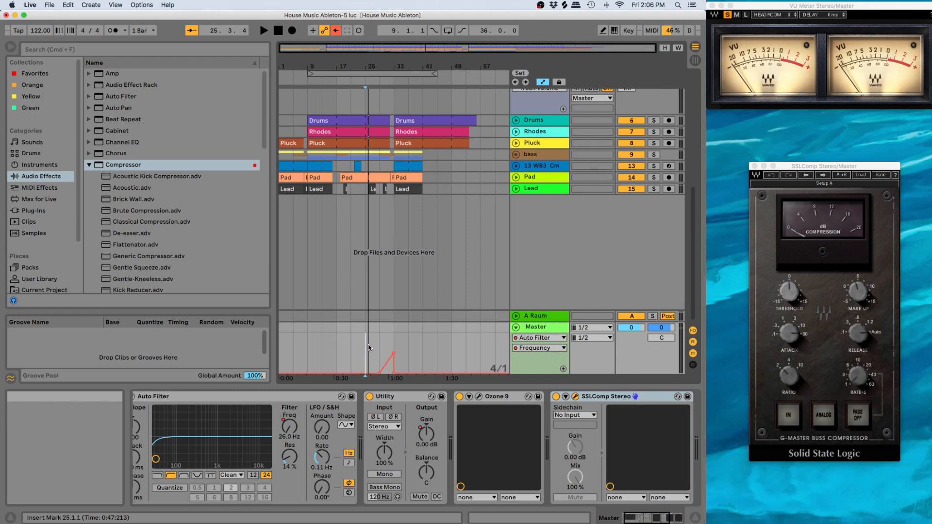
Step: Show the Master's Utility Gain automation and briefly play the arrangement from bar 25
right_click(429, 437)
click(451, 442)
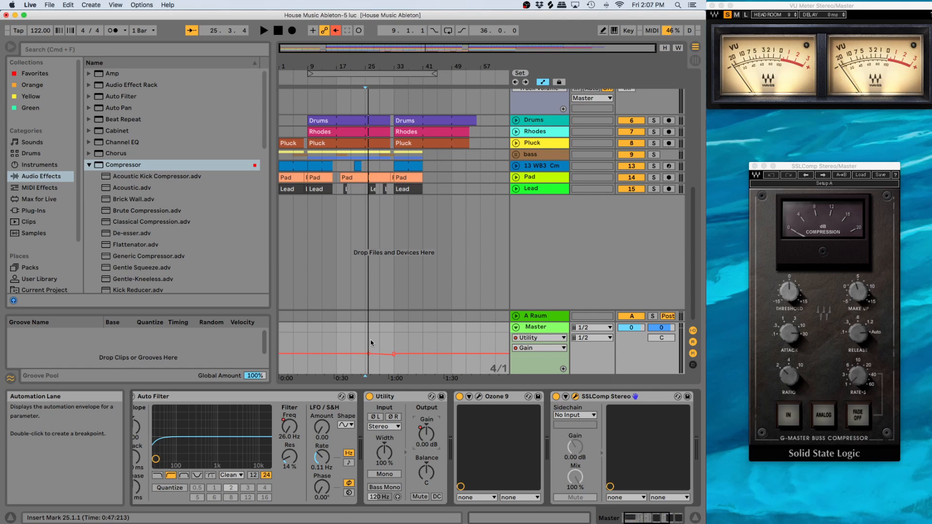
key(space)
key(space)
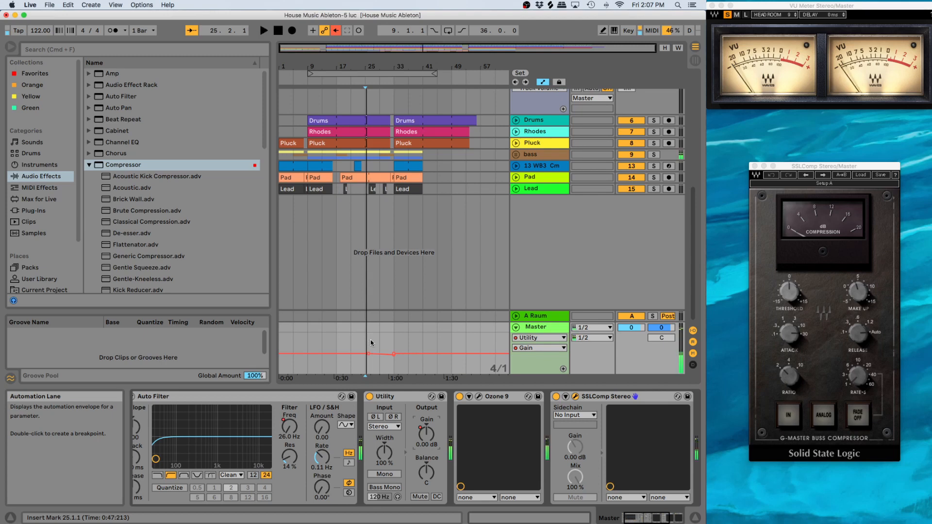
Step: Show the Master's Auto Filter Frequency automation again, play the arrangement from bar 25, and stop playback
click(529, 338)
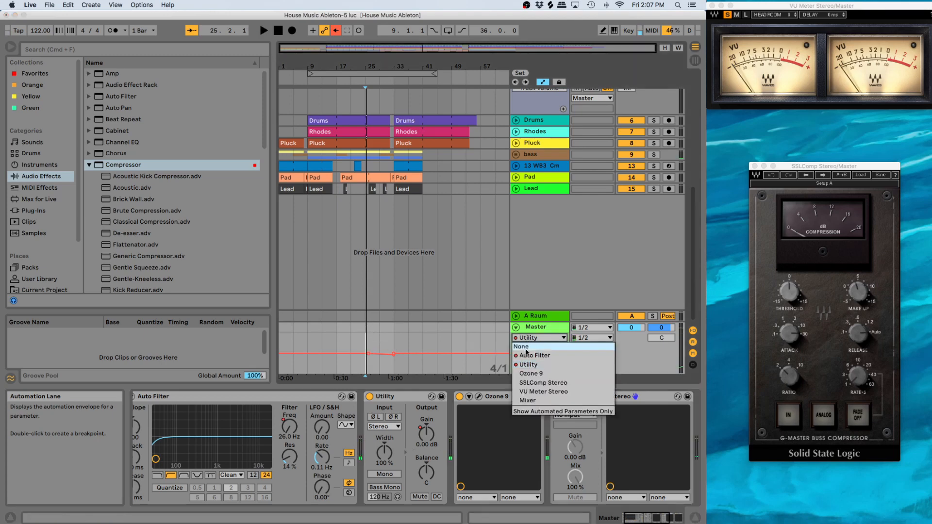
click(529, 355)
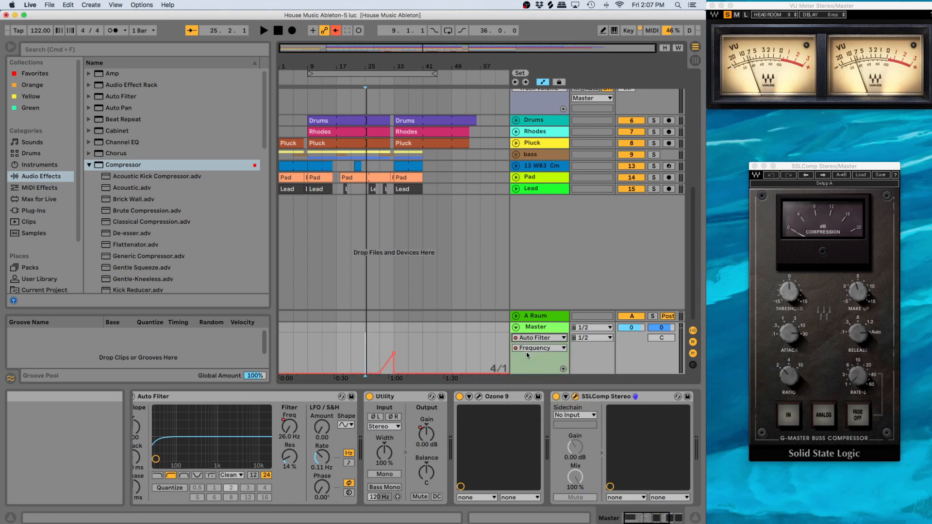
key(space)
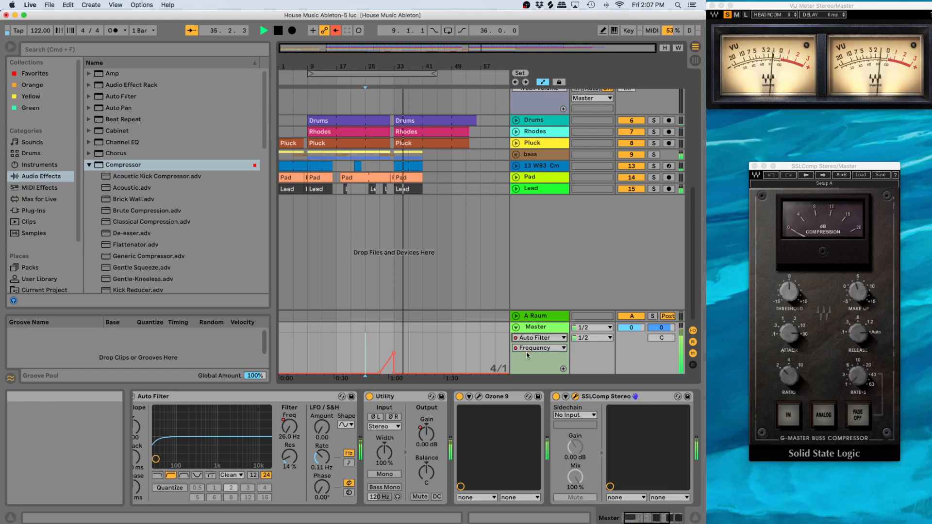
key(space)
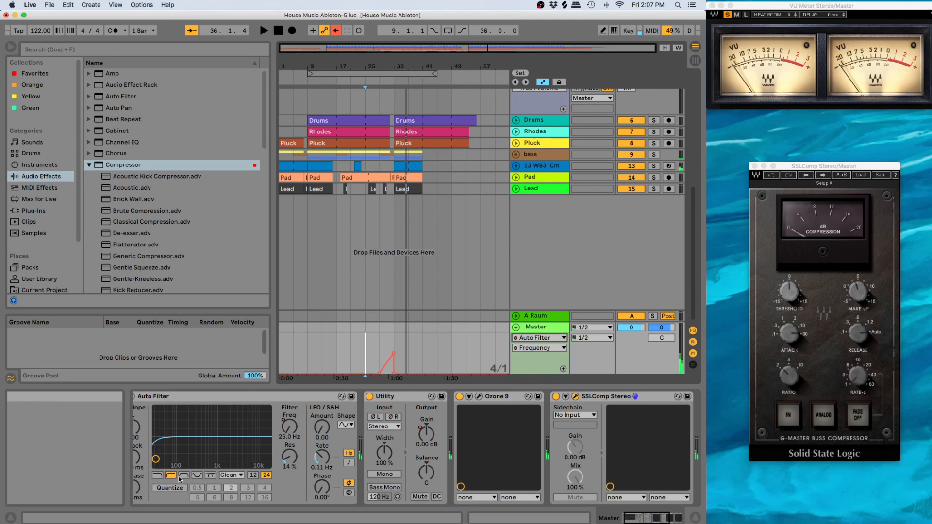
Step: Switch the Master's Auto Filter to low-pass and set its cutoff to about 4.64 kHz with 12% resonance
click(158, 476)
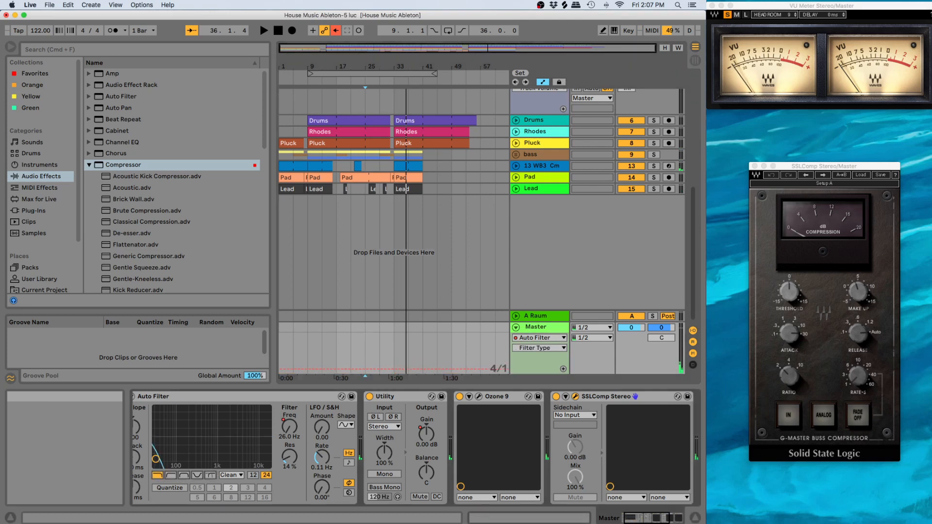
drag(156, 459, 243, 459)
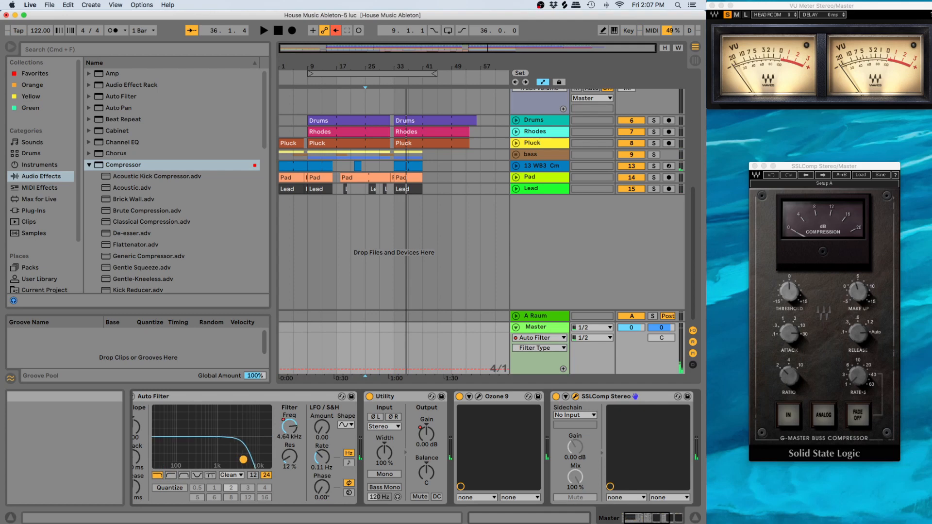
Step: Play from bar 25 while sweeping the Master's low-pass cutoff up to about 19.9 kHz with 39% resonance, and stop playback
click(323, 269)
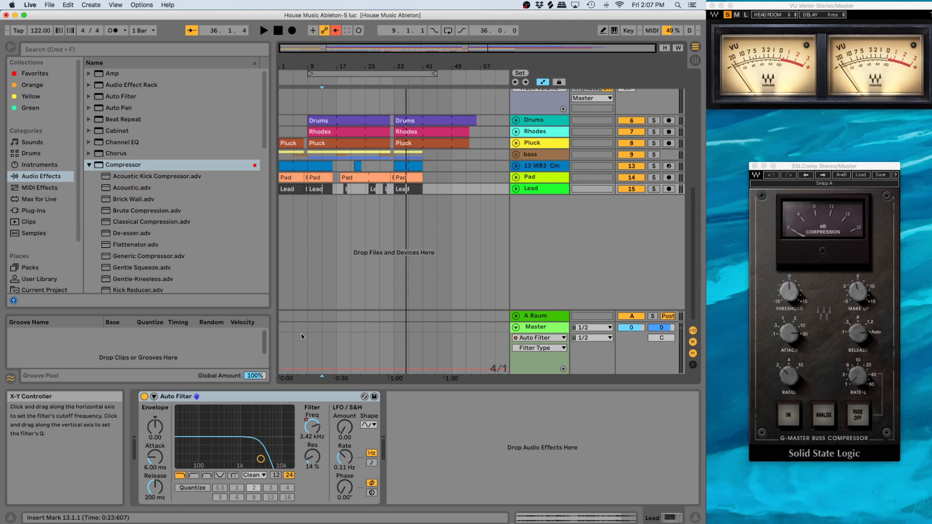
key(space)
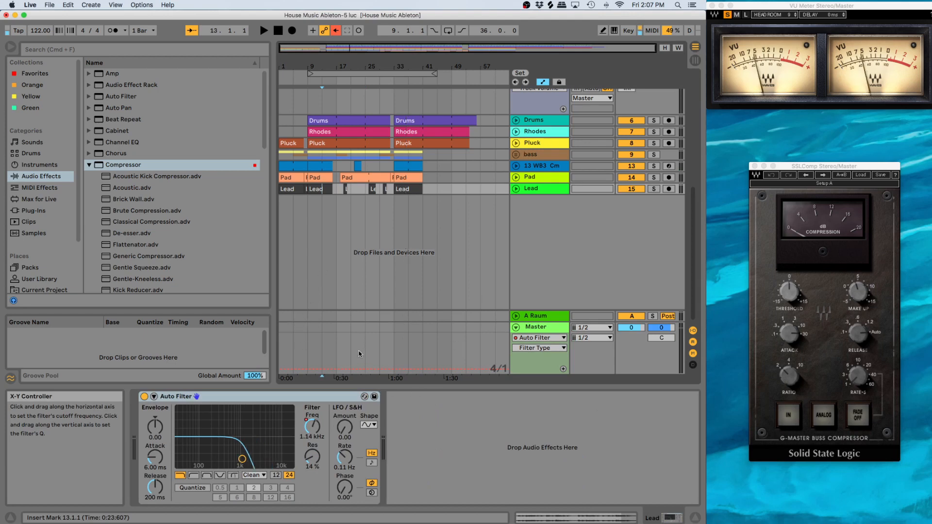
click(365, 354)
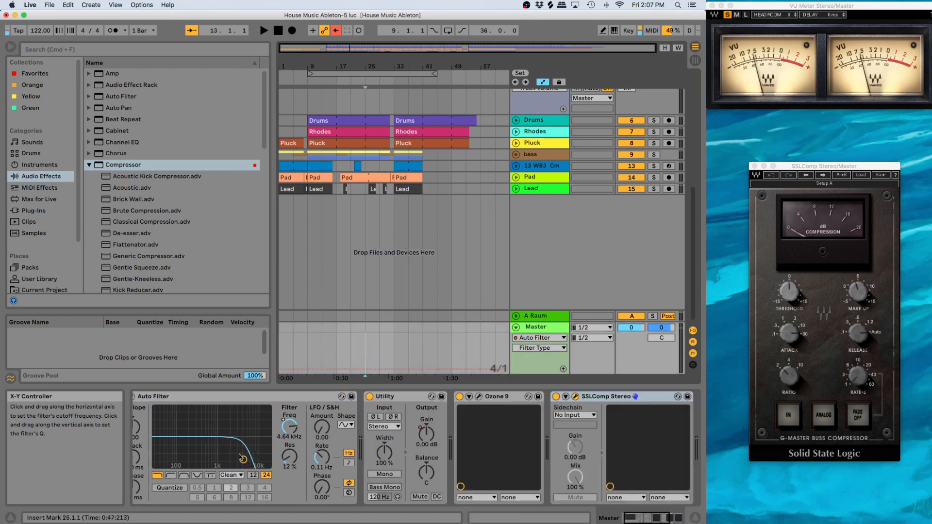
key(space)
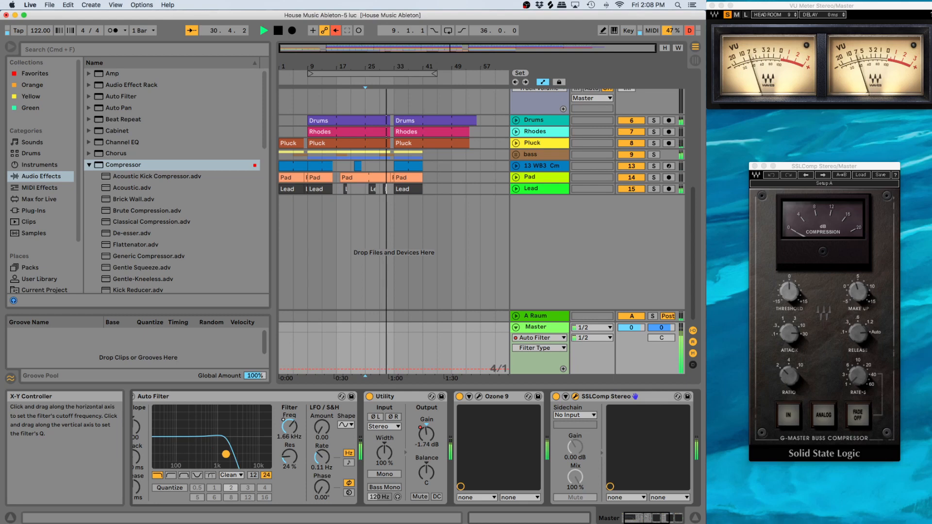
drag(225, 454, 268, 448)
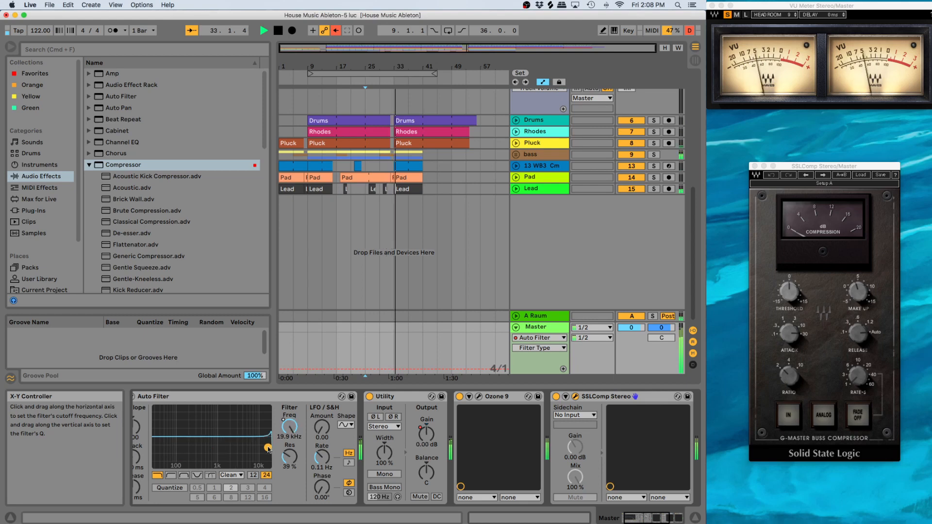
key(space)
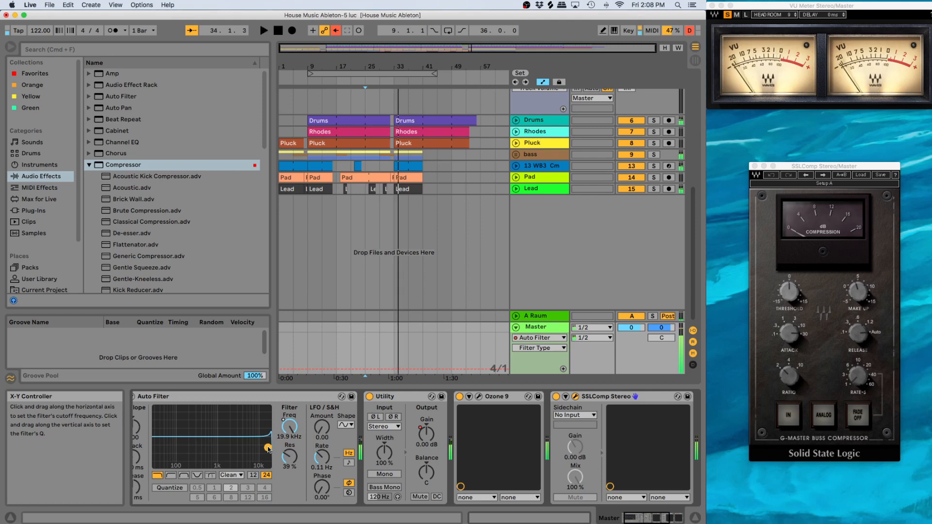